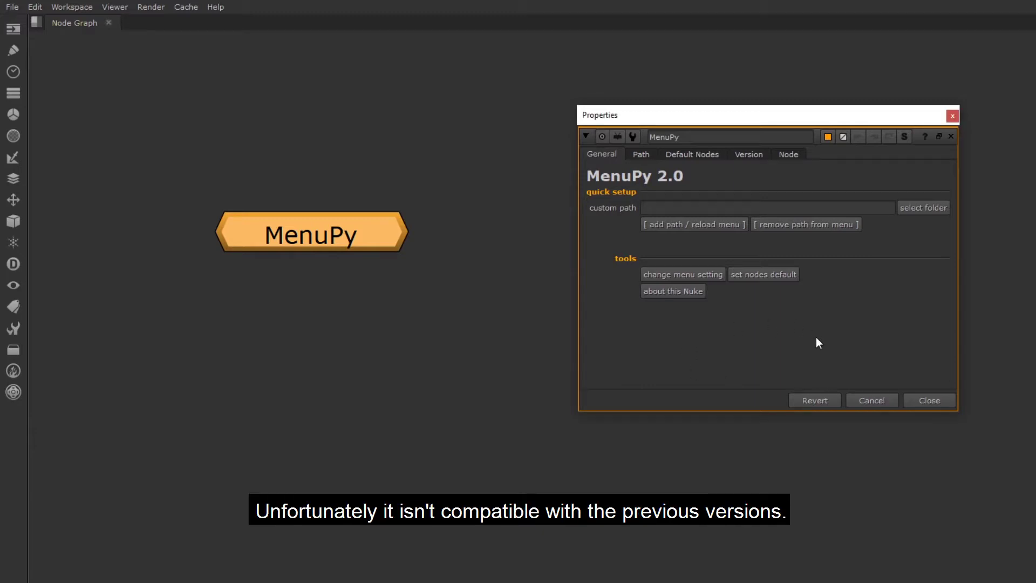
Step: Set MenuPy's custom path to the MJTLab folder on the Desktop and add that path to the menu
click(409, 400)
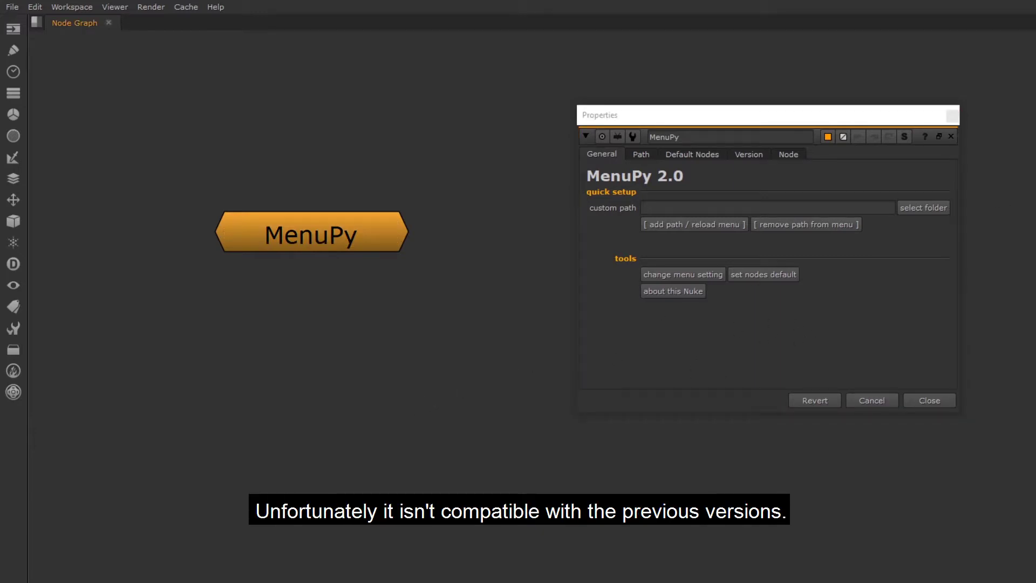
click(926, 207)
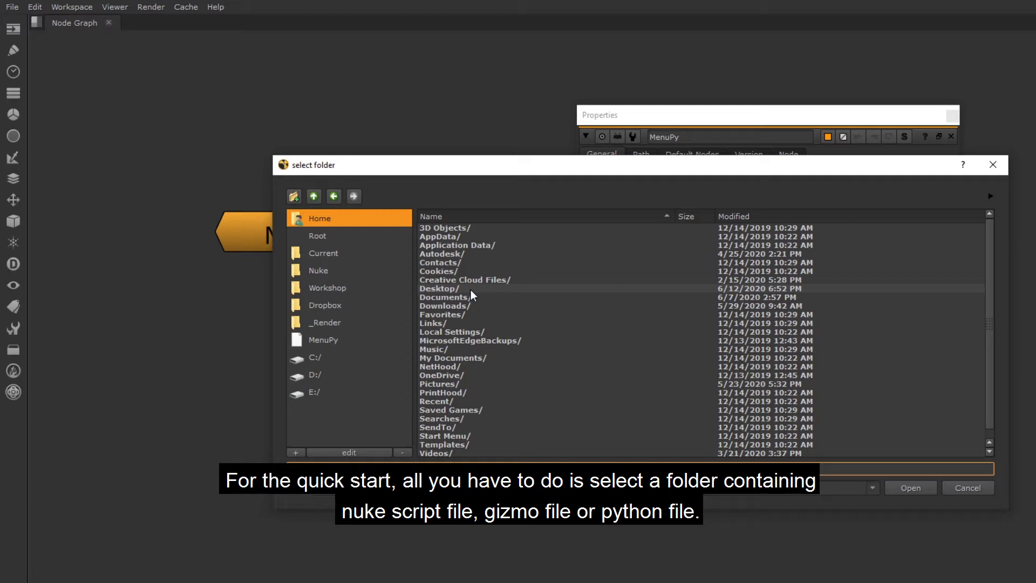
double_click(471, 290)
double_click(468, 226)
click(914, 490)
click(911, 489)
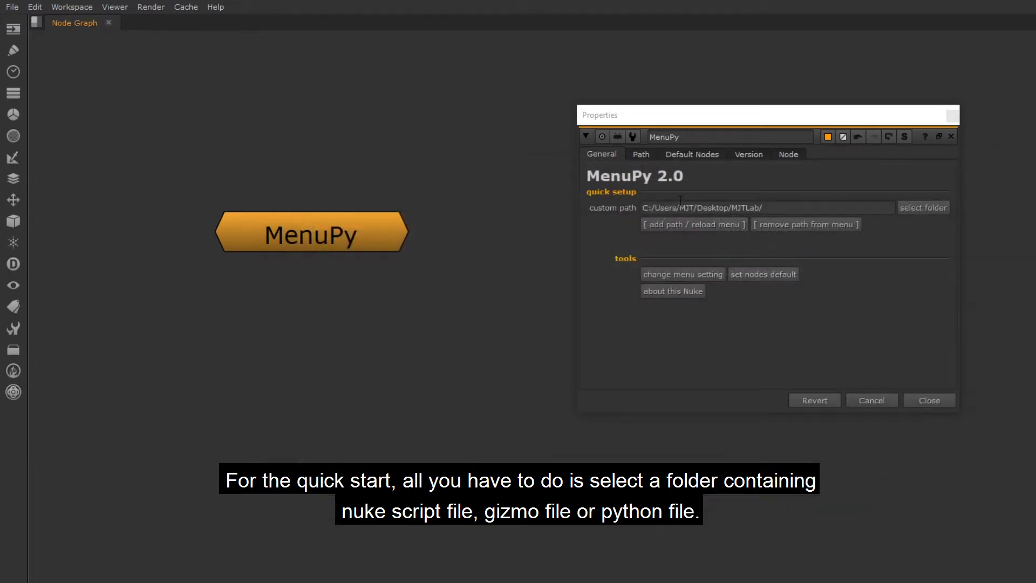
click(688, 225)
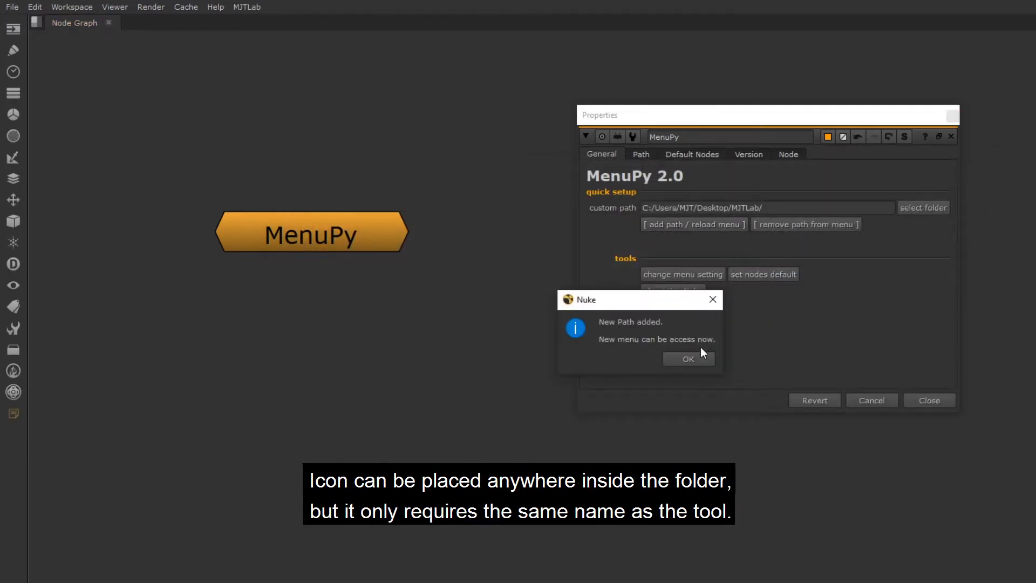
click(692, 357)
Step: Look through the added MJTLab tools, test-create an mScatterGeo node from the 3D group and delete it
click(247, 7)
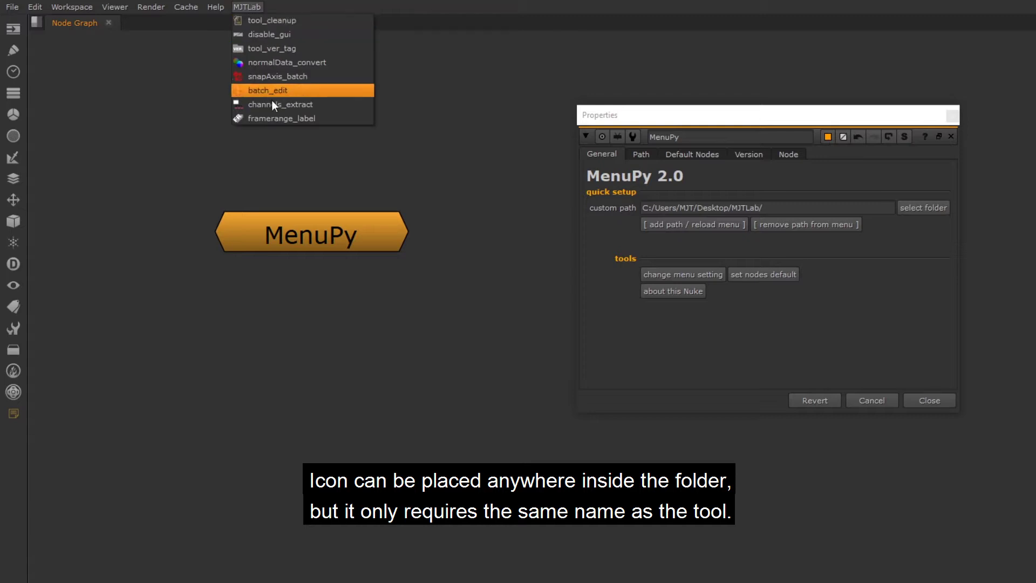
click(15, 413)
mouse_move(64, 413)
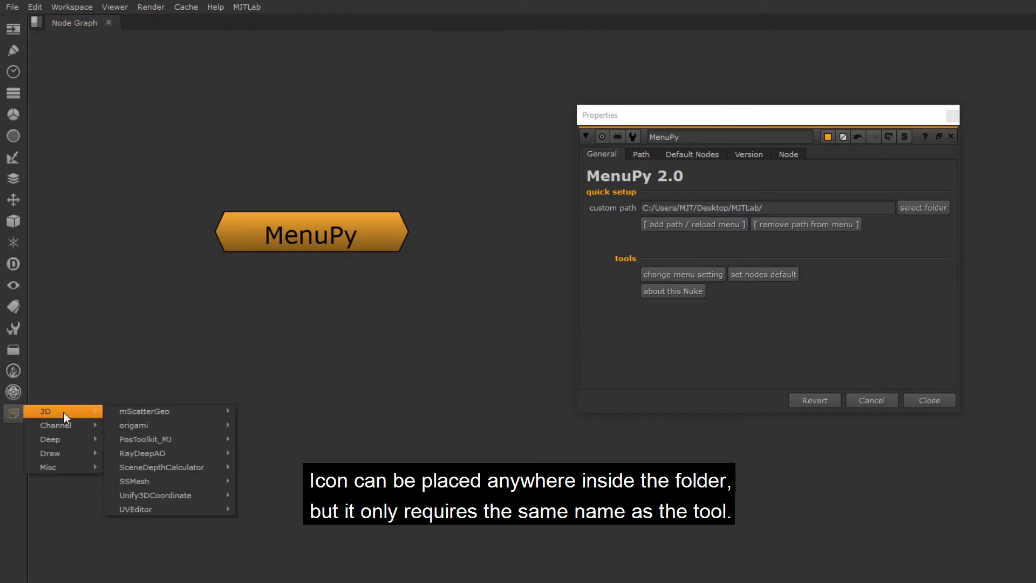
mouse_move(176, 410)
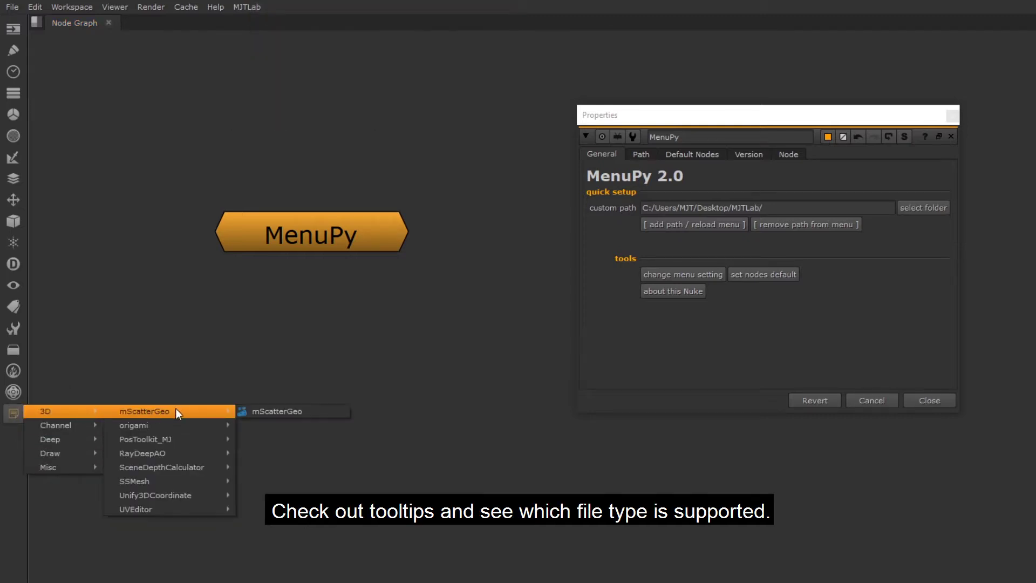
click(281, 409)
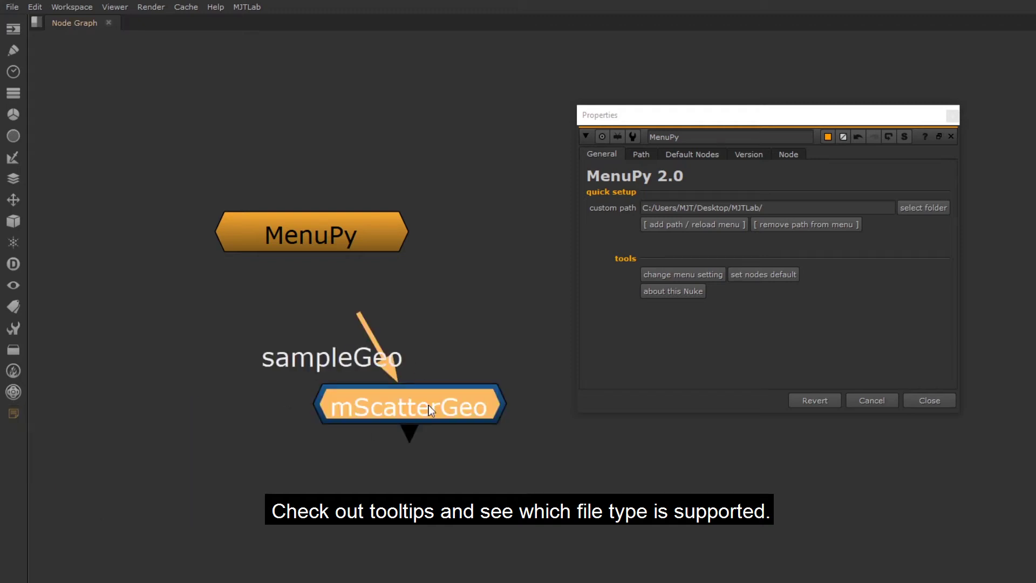
key(Delete)
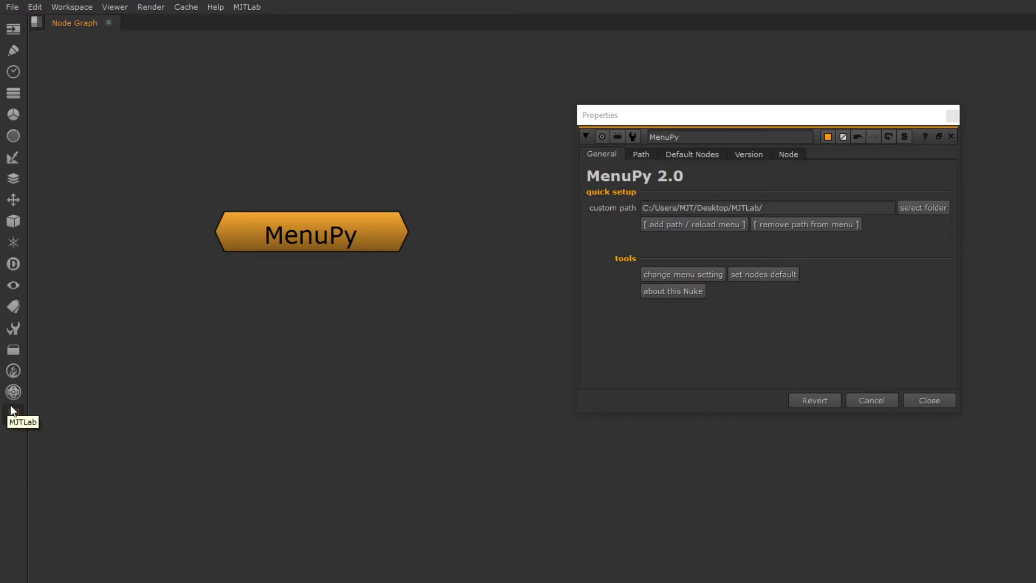
Step: Switch to File Explorer and compare the MJTLab folder's subfolders (3D, Channel, Deep, Draw, Misc) with the MJTLab submenus in Nuke
drag(768, 209, 732, 209)
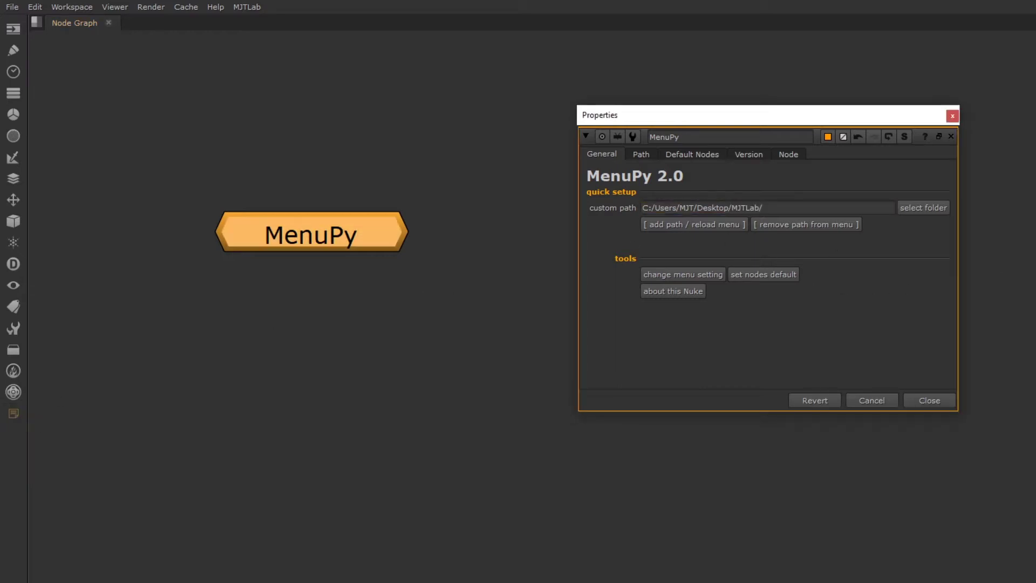
key(alt+Tab)
drag(688, 218, 566, 149)
click(486, 367)
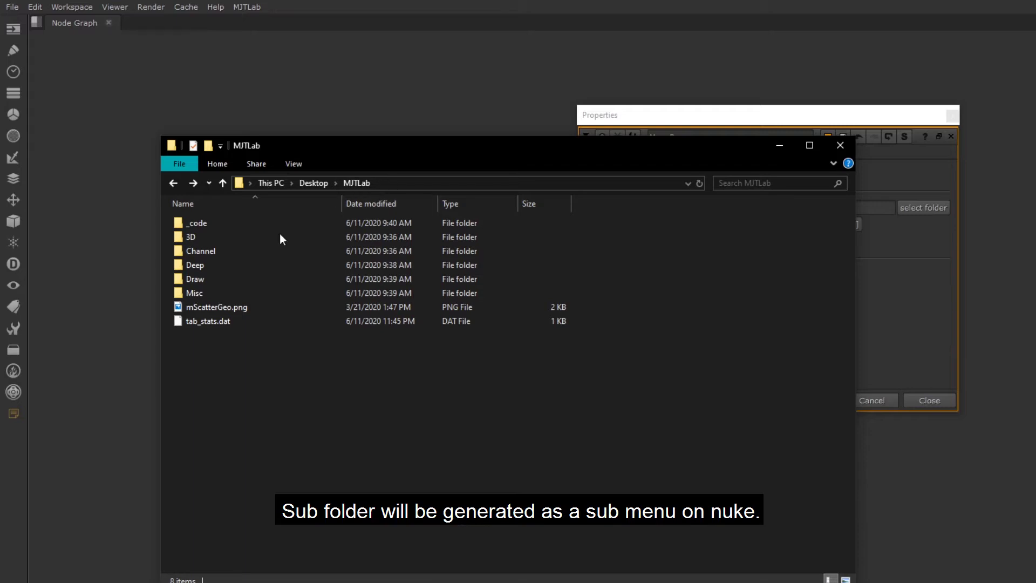
click(205, 235)
click(209, 249)
click(212, 264)
click(215, 292)
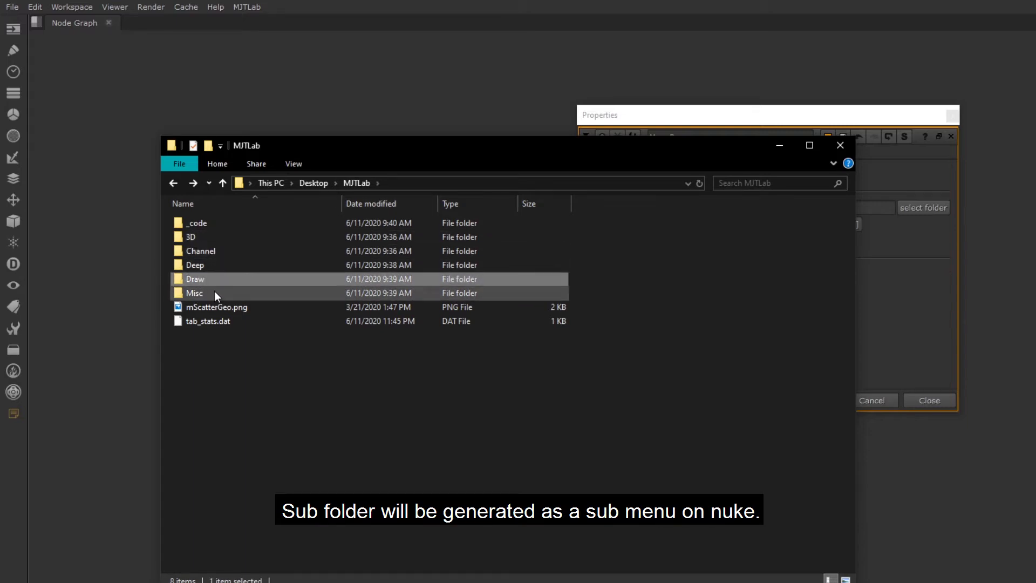
click(12, 412)
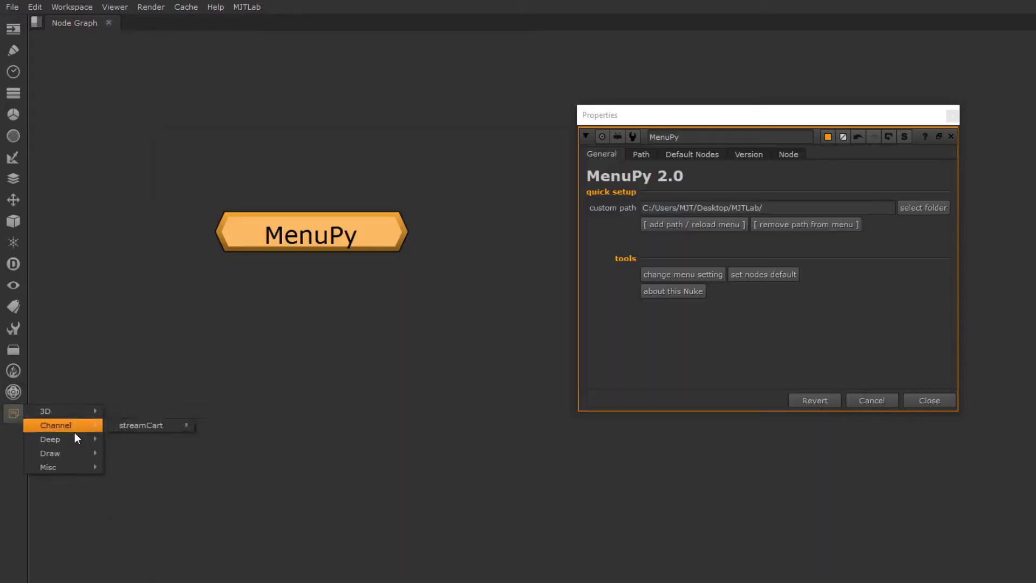
click(392, 578)
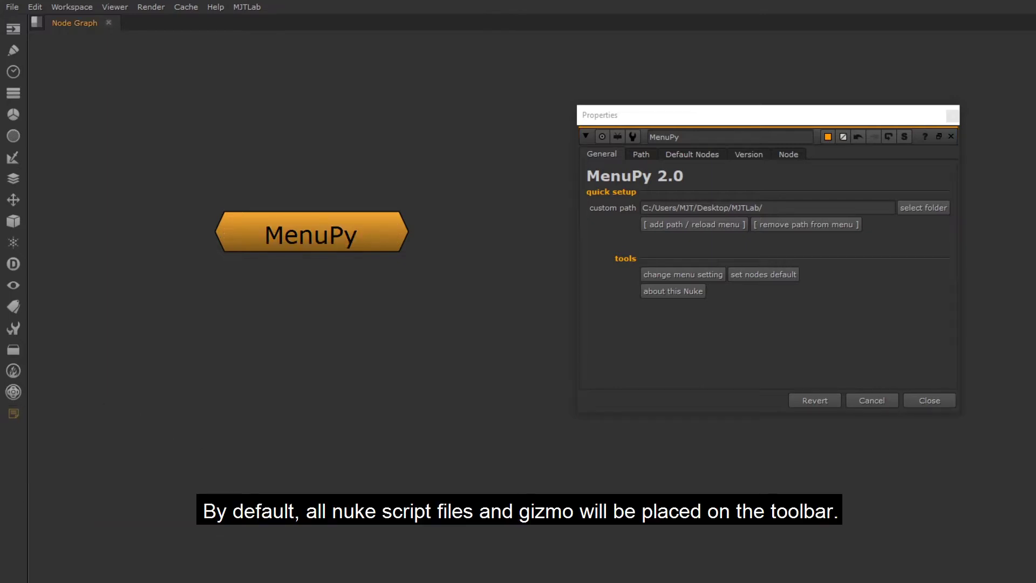
Step: Create an mScatterGeo node from the MJTLab node tools and delete it again
click(15, 413)
mouse_move(134, 409)
click(272, 411)
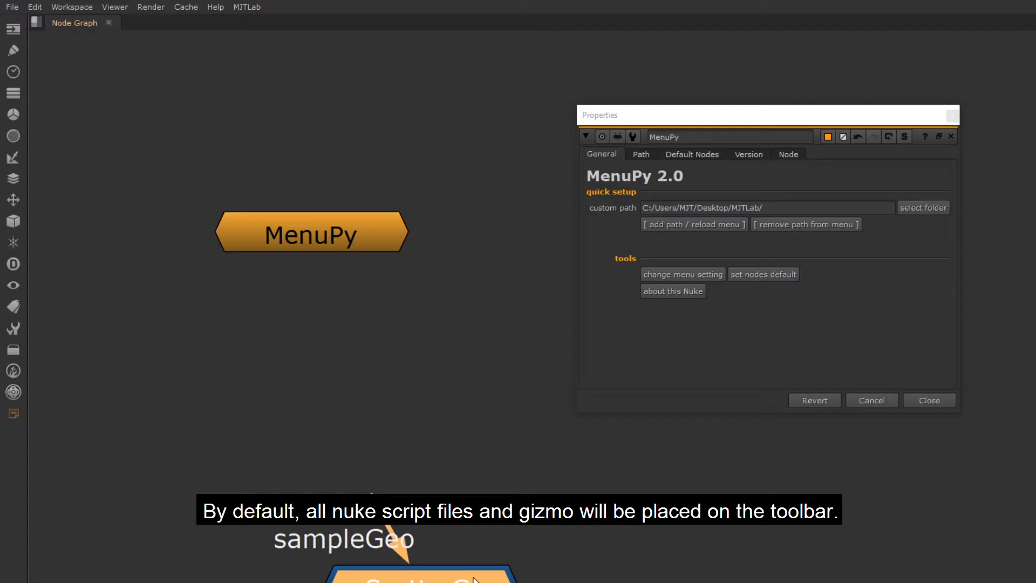
key(Delete)
Step: Create a Blur node, try MJTLab's disable_gui script on it twice, and delete the node
key(b)
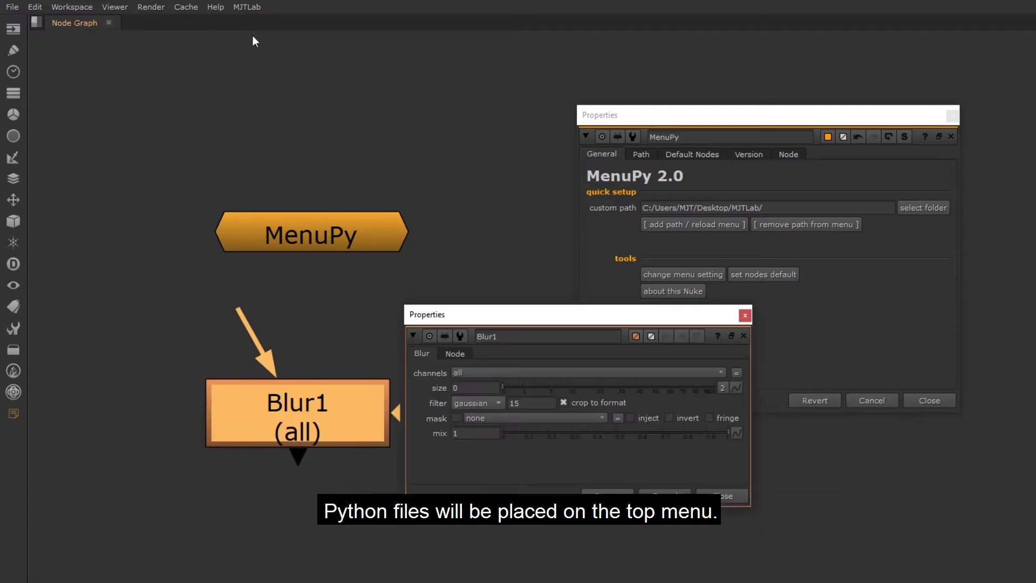
click(257, 5)
click(272, 33)
click(256, 8)
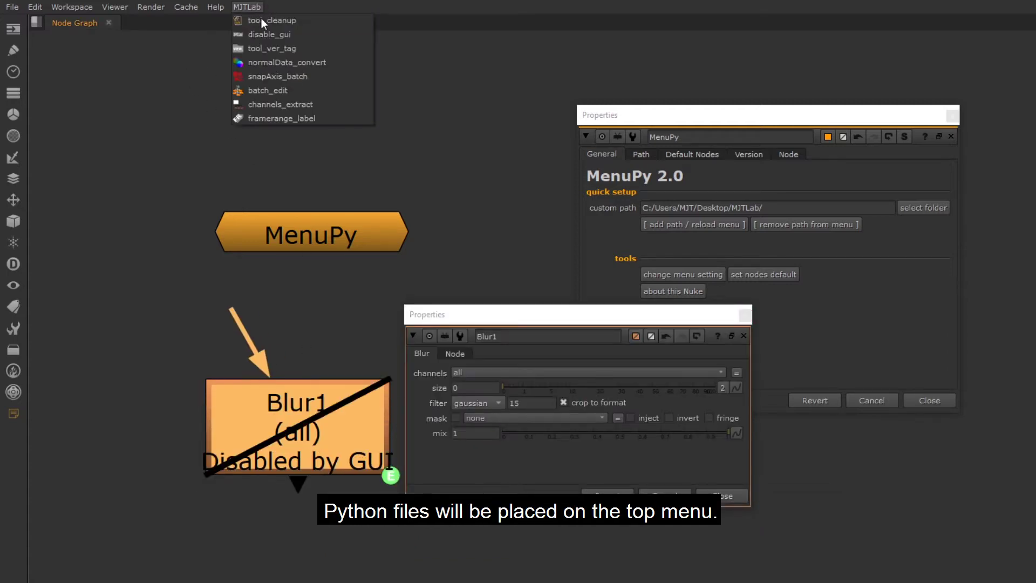
click(285, 33)
click(722, 496)
key(Delete)
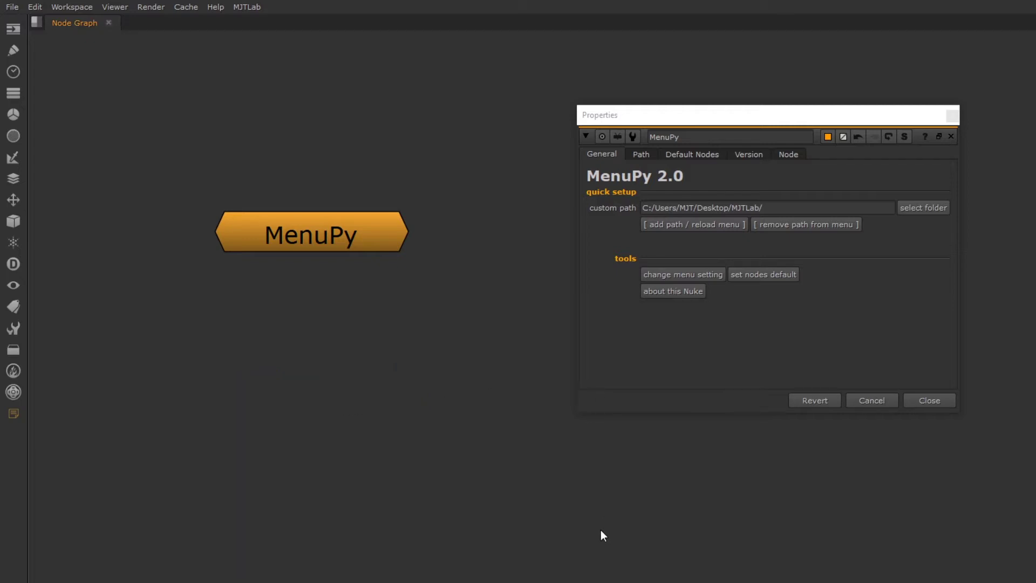
Step: Set MenuPy's custom path to the Nukepedia folder on the Desktop and add that path to the menu
click(924, 208)
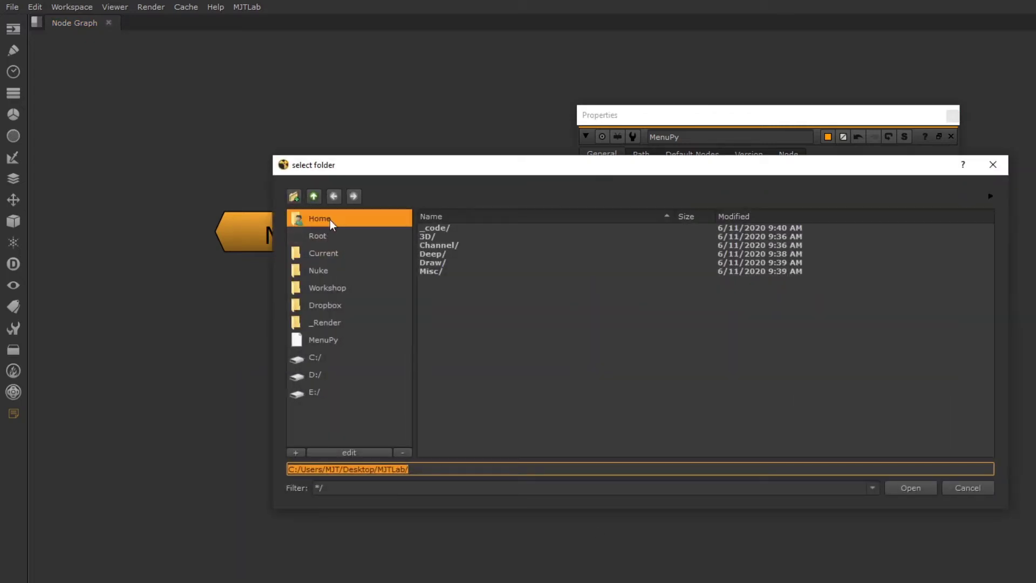
click(329, 219)
double_click(467, 280)
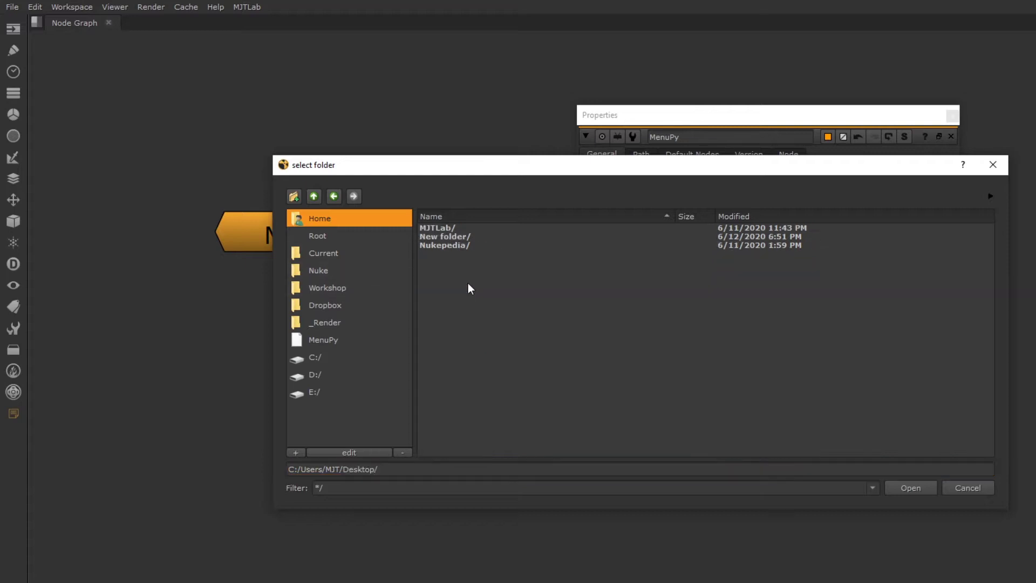
double_click(470, 246)
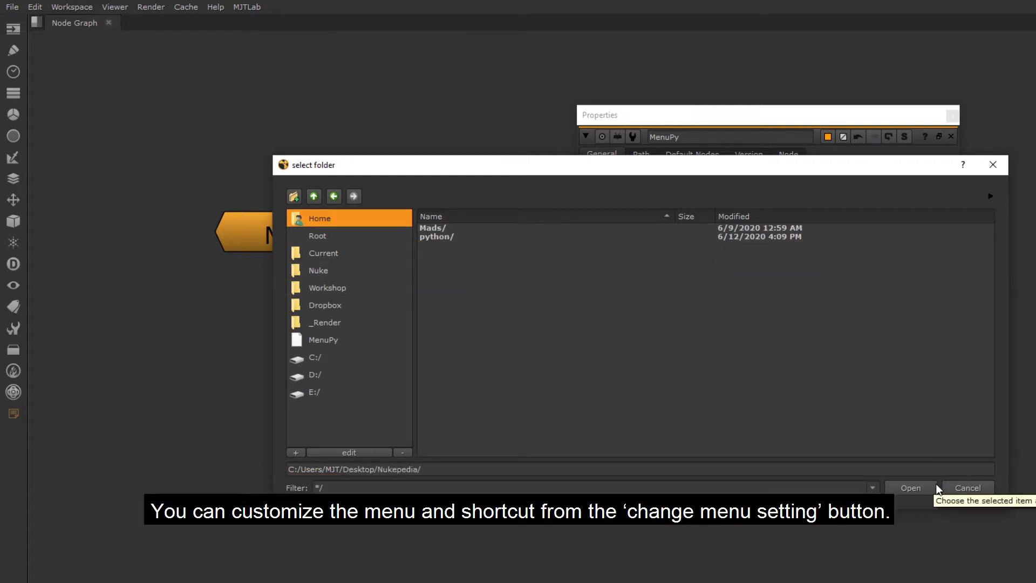
click(937, 485)
click(723, 221)
click(686, 356)
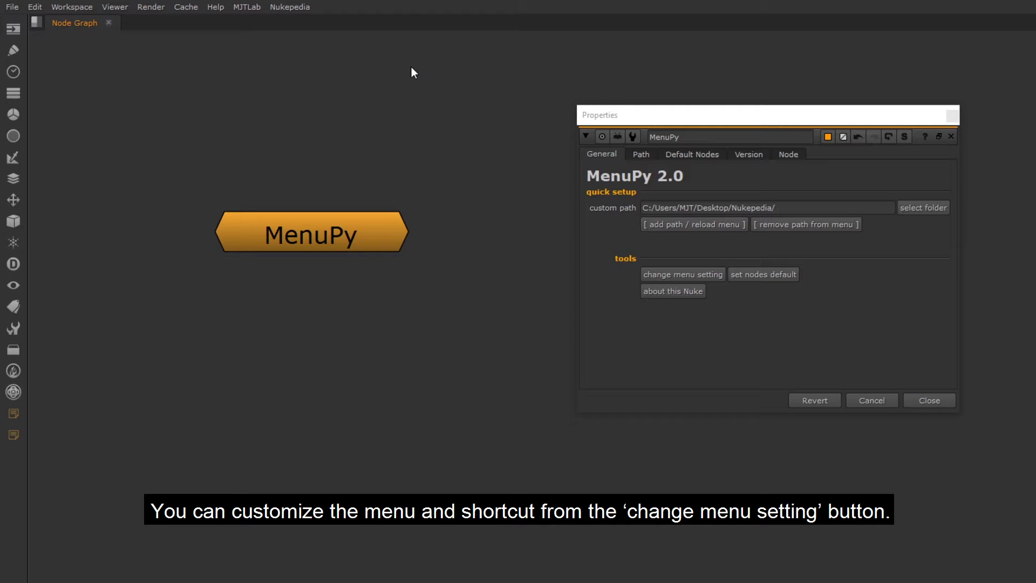
Step: Examine the animatedSnap3D functions among the Nukepedia tools
click(290, 7)
mouse_move(371, 63)
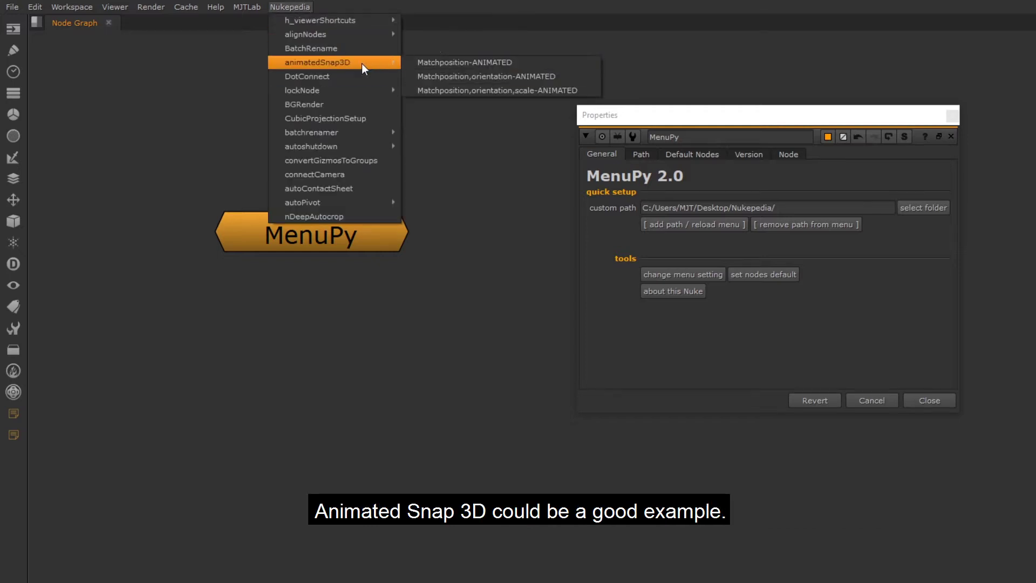
click(472, 194)
Step: Add an Axis node to the node graph below the MenuPy node
click(367, 371)
key(Tab)
text(axis)
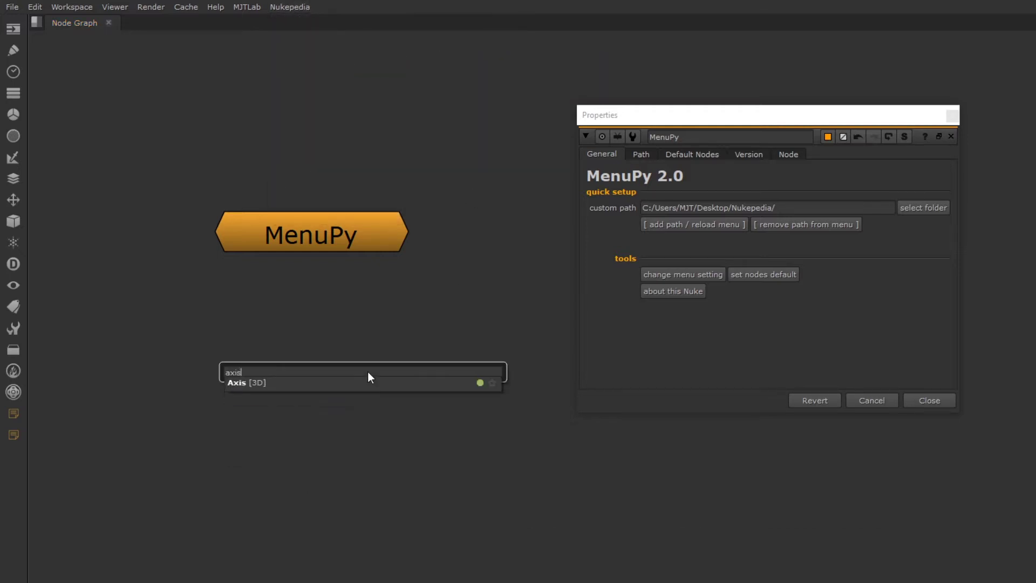
key(Return)
Step: Examine the match options in the Axis node's snap menu and close the node's properties
drag(355, 244, 306, 138)
drag(539, 213, 263, 214)
click(283, 306)
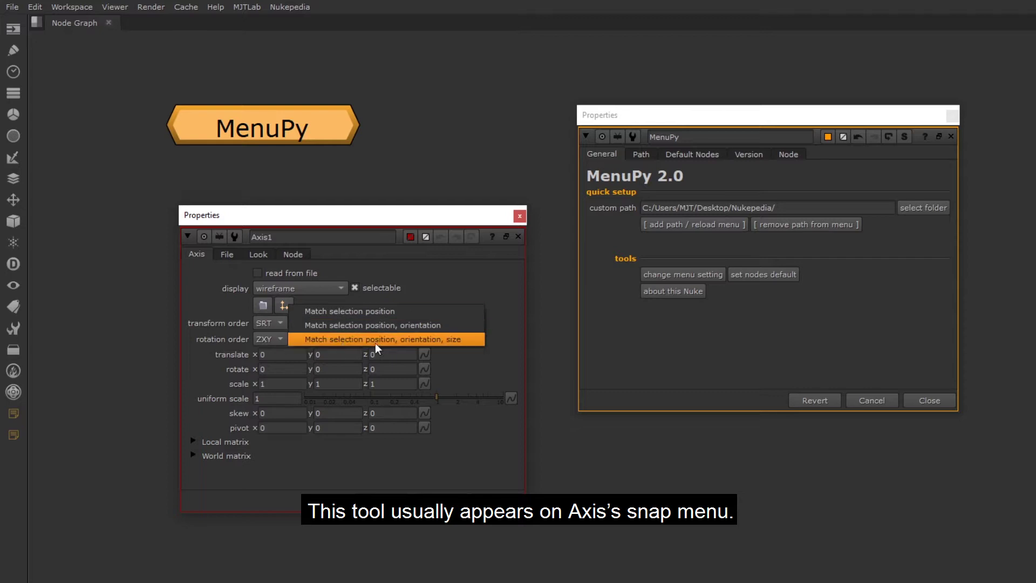
click(520, 216)
middle_drag(477, 443, 322, 428)
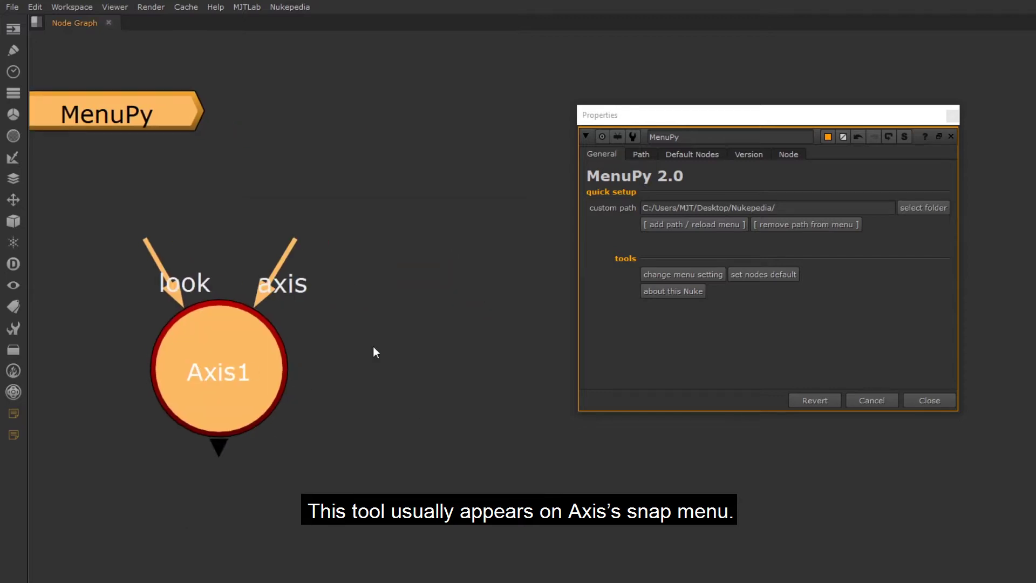
middle_drag(374, 348, 485, 360)
click(455, 289)
drag(346, 377, 190, 345)
Step: Assign Nukepedia's animatedSnap3D Matchposition,orientation,scale-ANIMATED function to the Axis.Snap menu in MenuPy's menu settings and apply
click(670, 275)
click(662, 334)
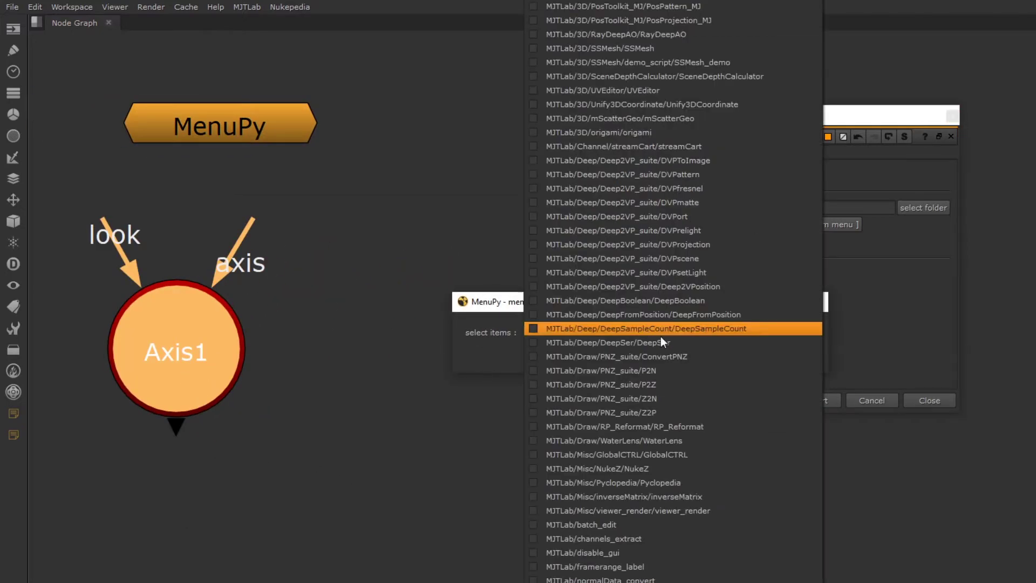
scroll(673, 579, down, 4)
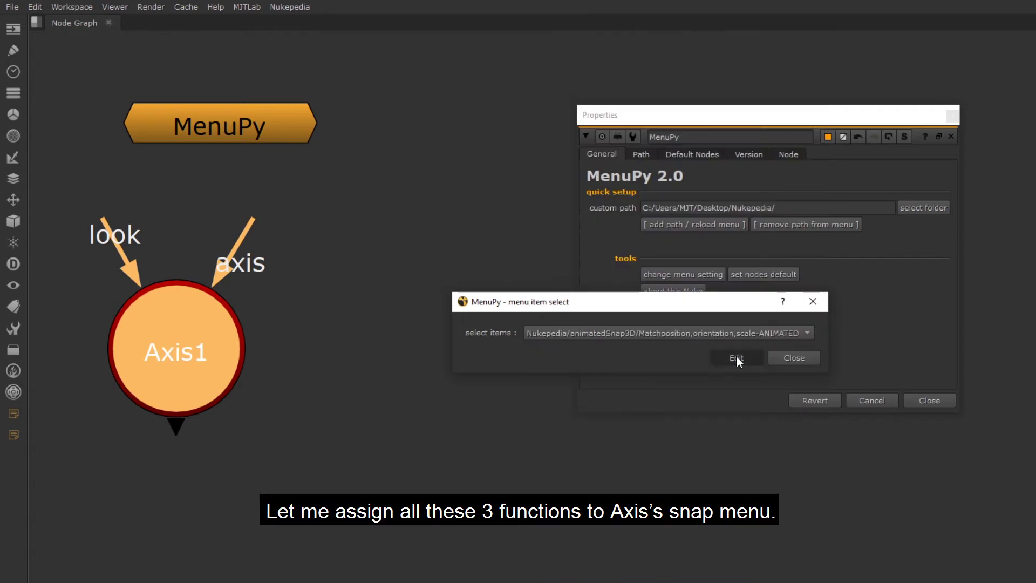
click(737, 357)
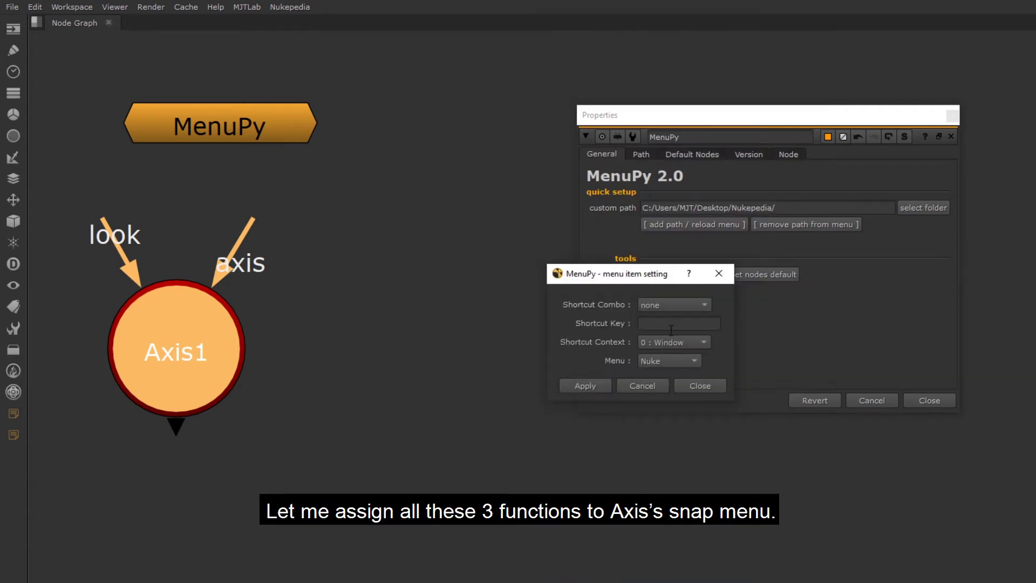
click(673, 360)
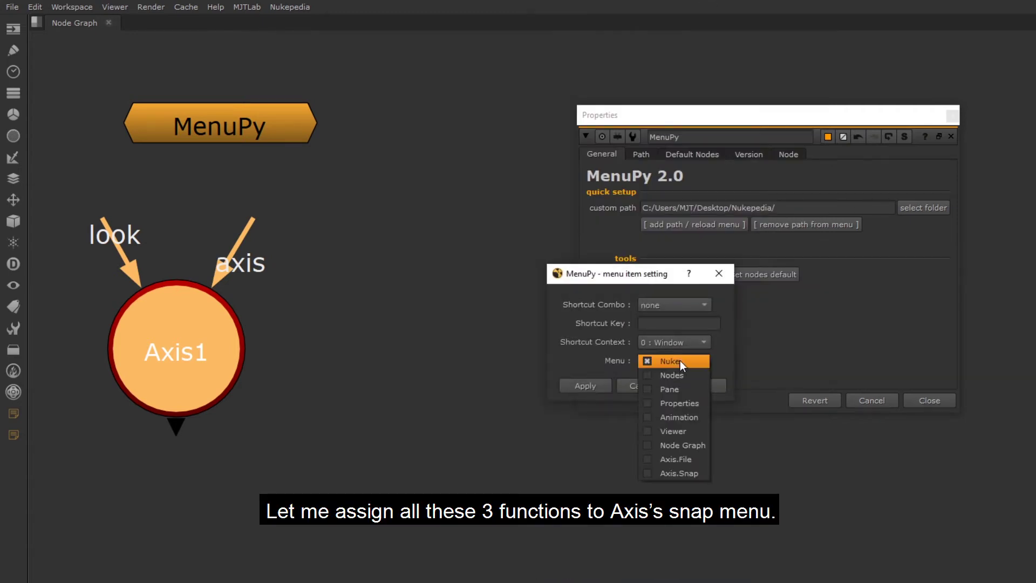
click(702, 475)
click(594, 382)
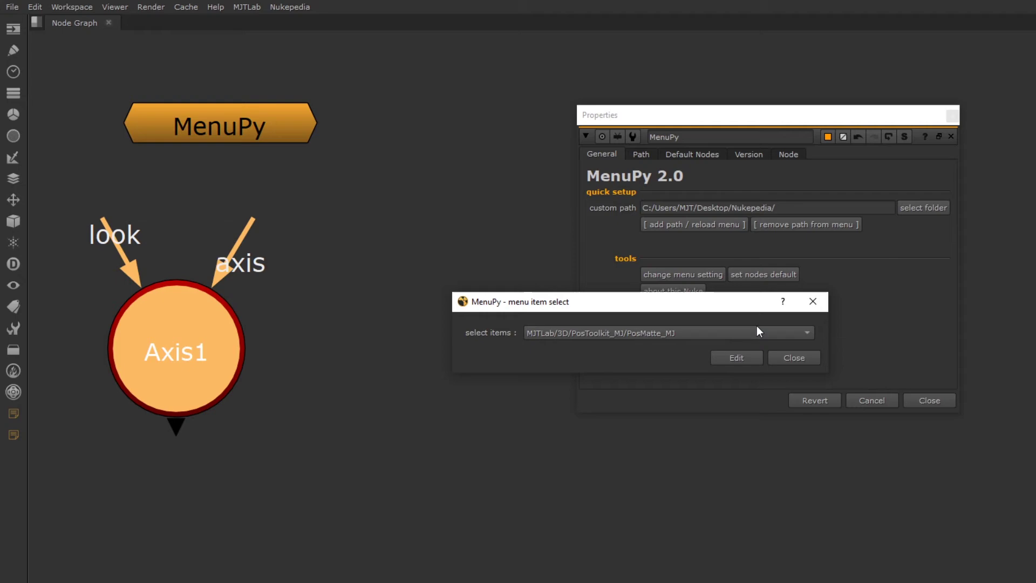
Step: Assign the animatedSnap3D Matchposition,orientation-ANIMATED function to the Axis.Snap menu and apply
click(756, 328)
scroll(690, 577, down, 8)
click(688, 531)
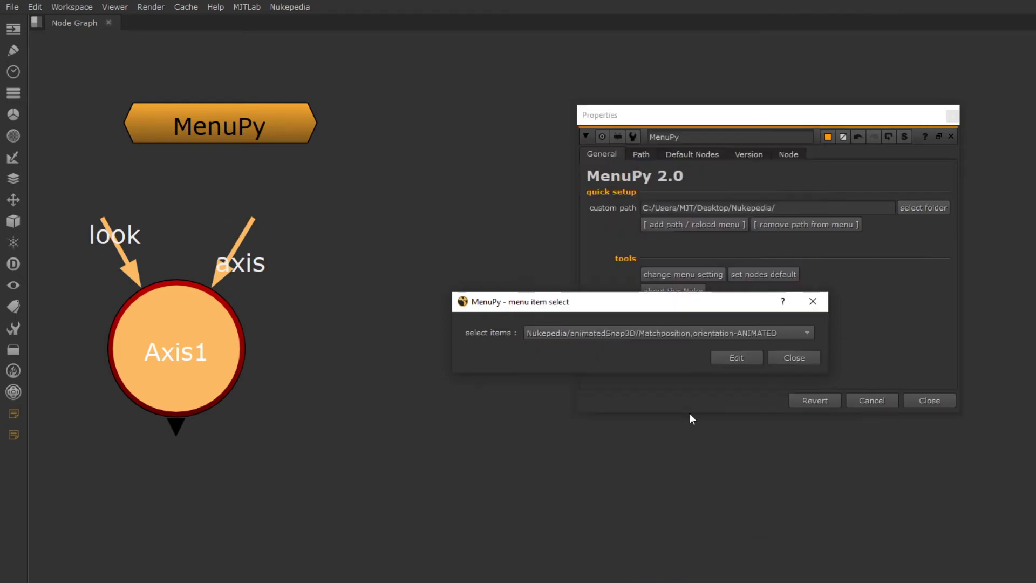
click(737, 357)
click(673, 360)
click(675, 474)
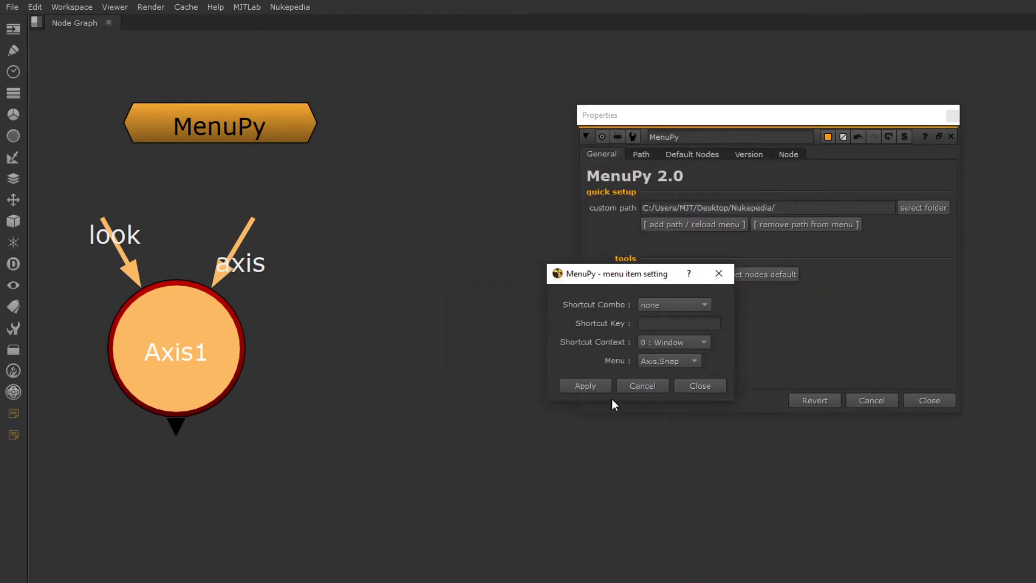
click(609, 385)
Step: Assign Nukepedia's animatedSnap3D Matchposition-ANIMATED function to the Axis.Snap menu, apply it, and finish the menu item editing
click(696, 332)
scroll(696, 577, down, 8)
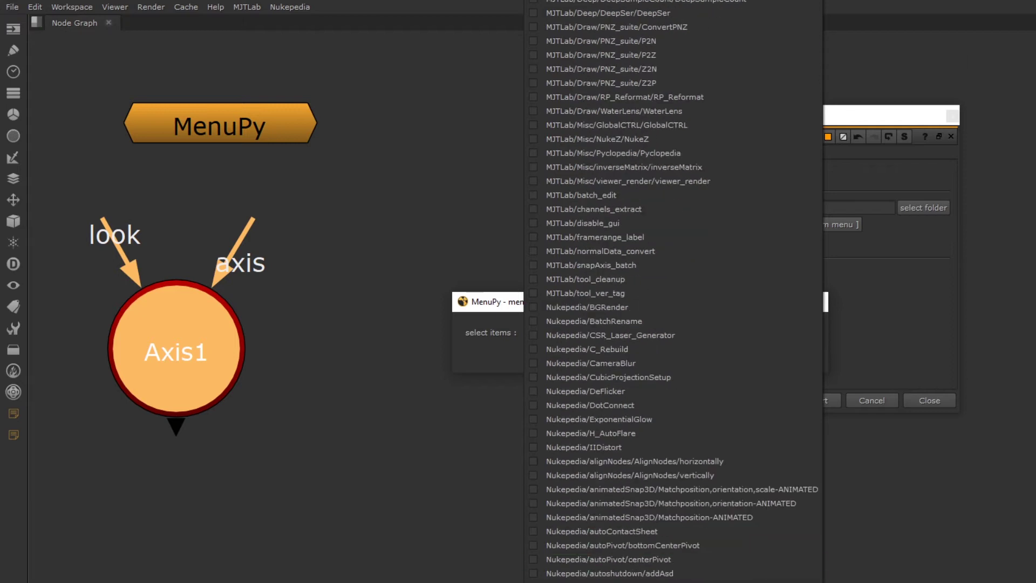
click(663, 517)
click(719, 353)
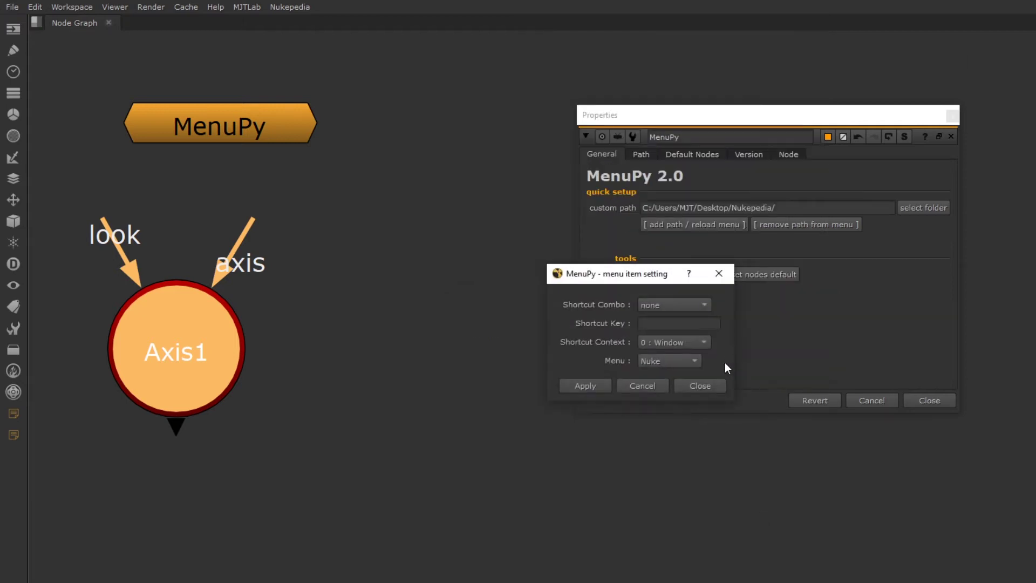
click(662, 365)
click(649, 470)
click(591, 388)
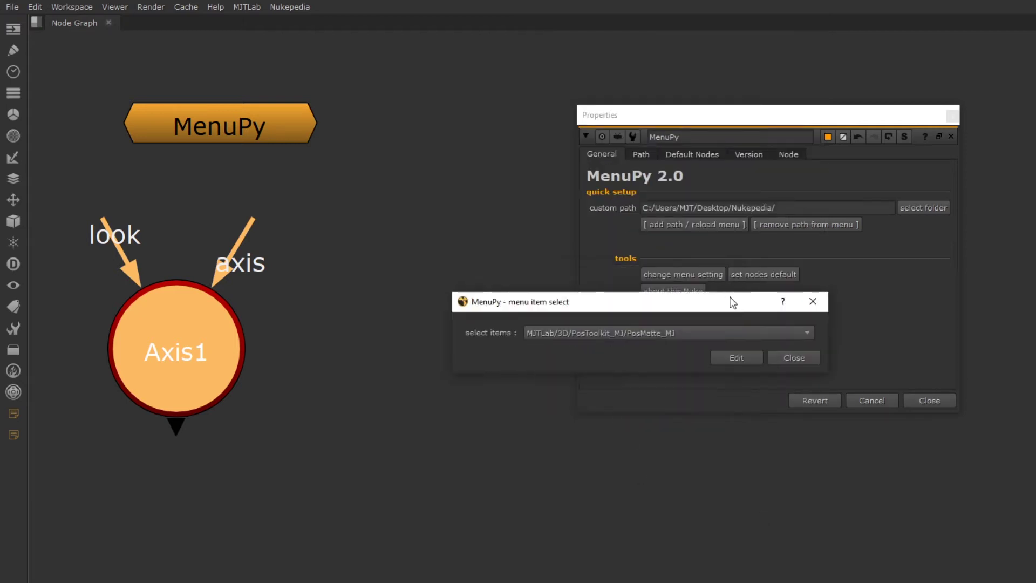
click(791, 356)
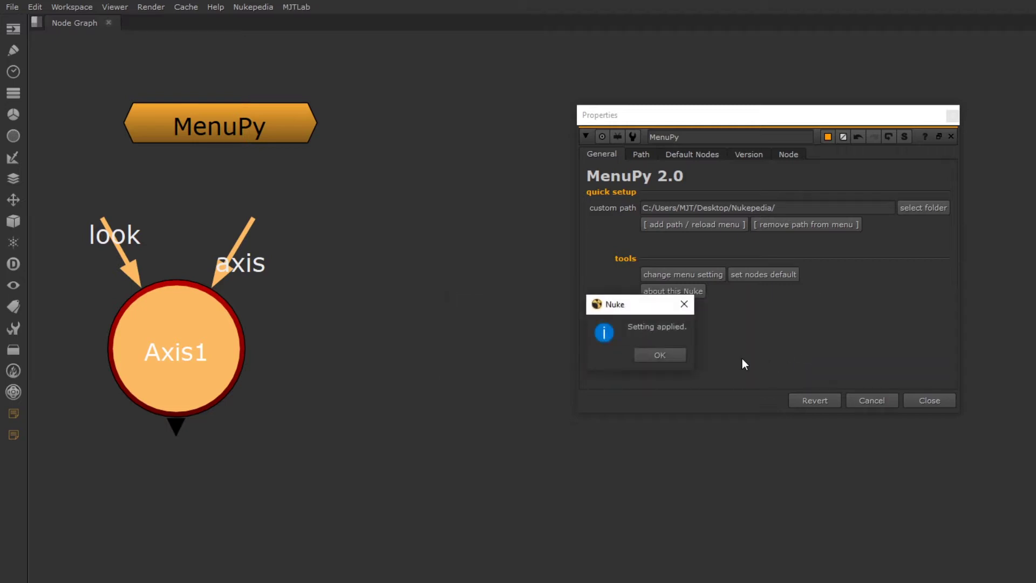
click(660, 356)
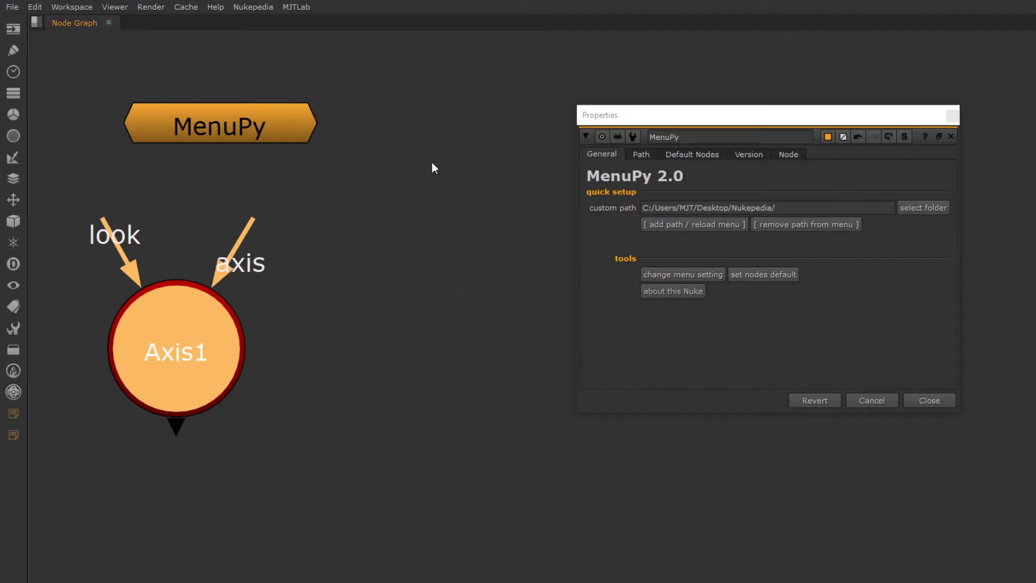
Step: Check the Nukepedia menu and the Axis node's snap menu for the relocated animatedSnap3D functions
click(264, 8)
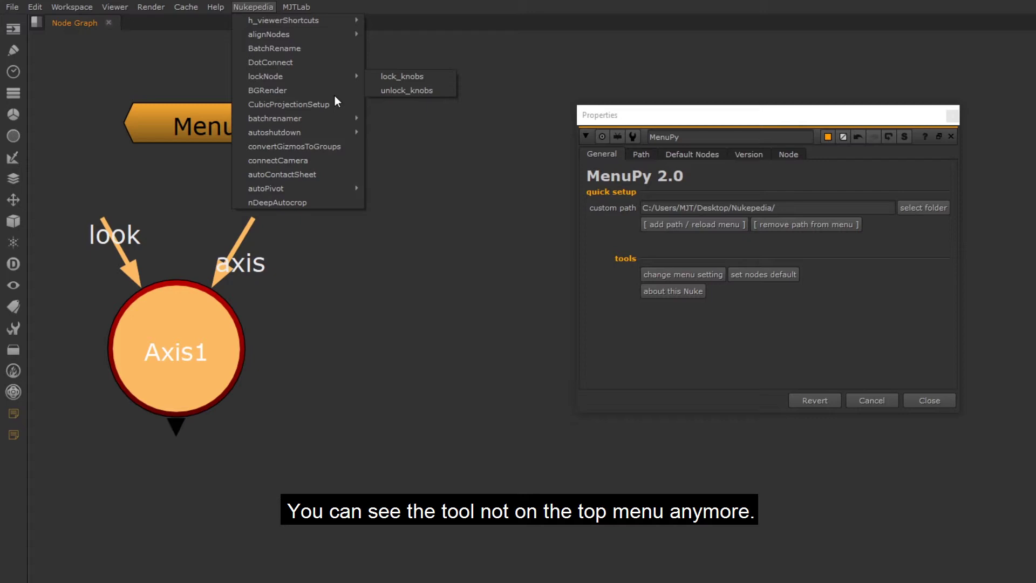
click(280, 264)
double_click(208, 378)
click(284, 306)
mouse_move(314, 353)
mouse_move(541, 354)
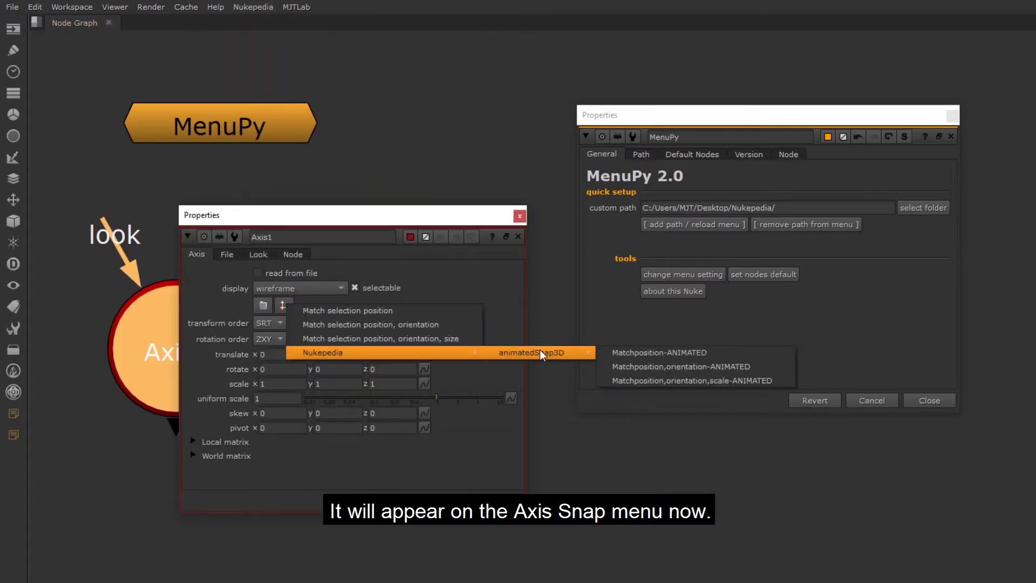
click(701, 384)
click(494, 500)
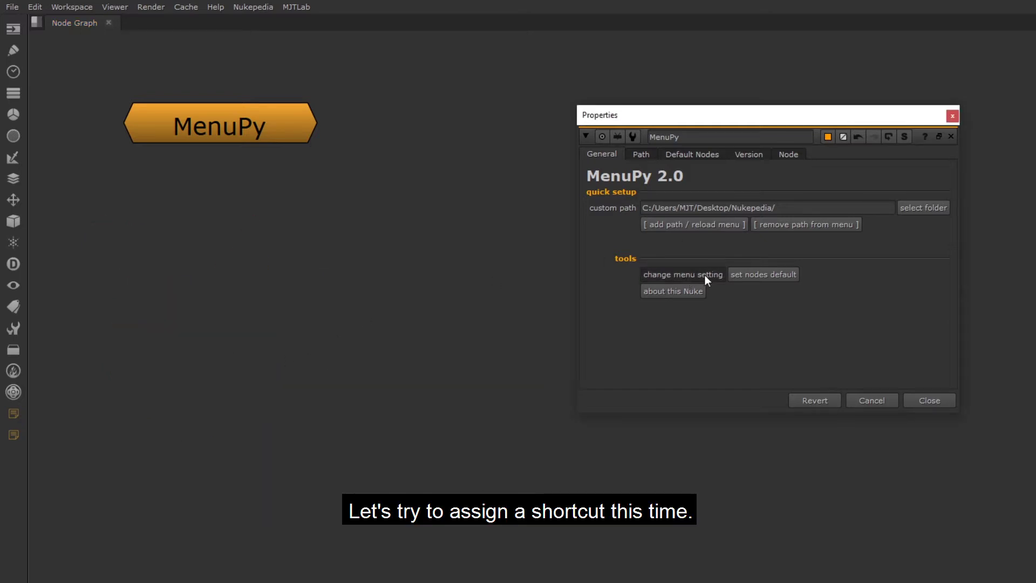
Step: Try to assign the single-key shortcut y to the MJTLab/disable_gui item in MenuPy's menu settings
click(704, 274)
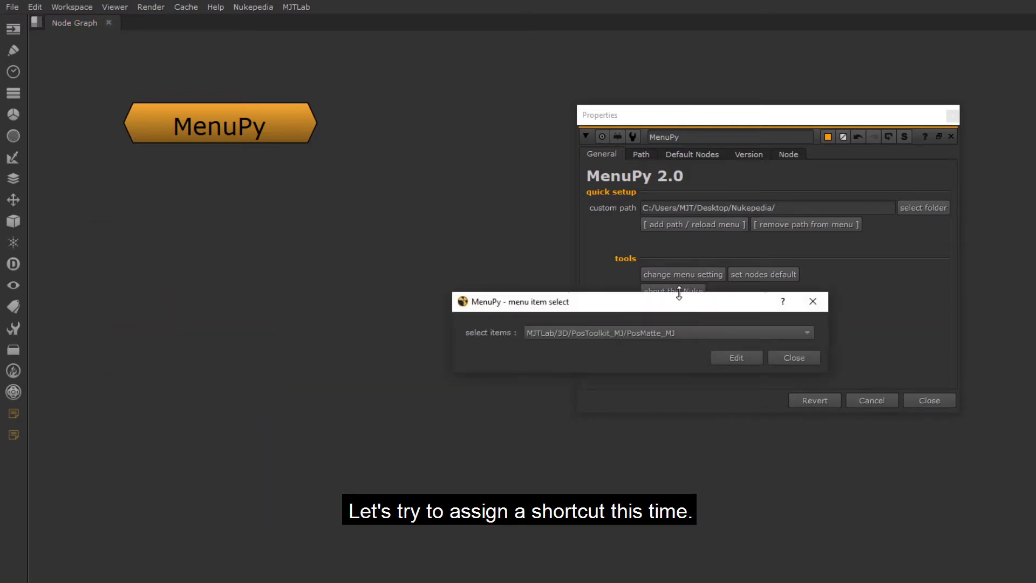
click(666, 332)
click(651, 545)
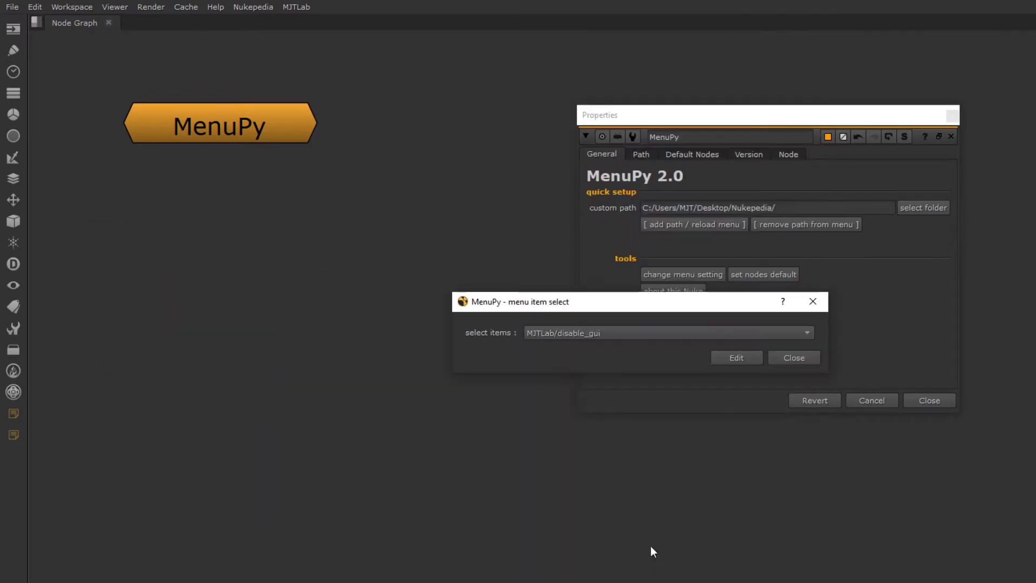
click(734, 355)
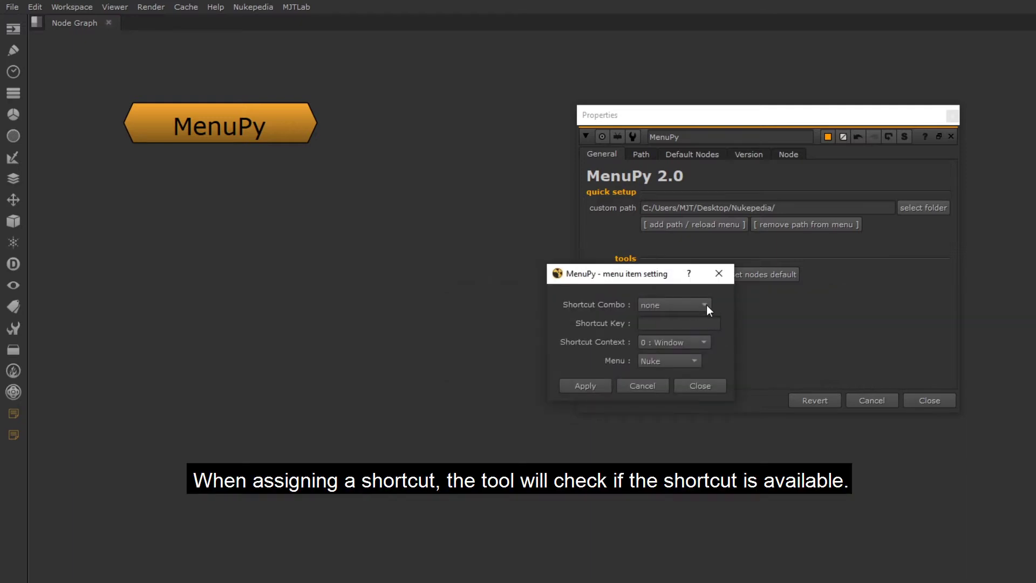
click(689, 322)
click(586, 385)
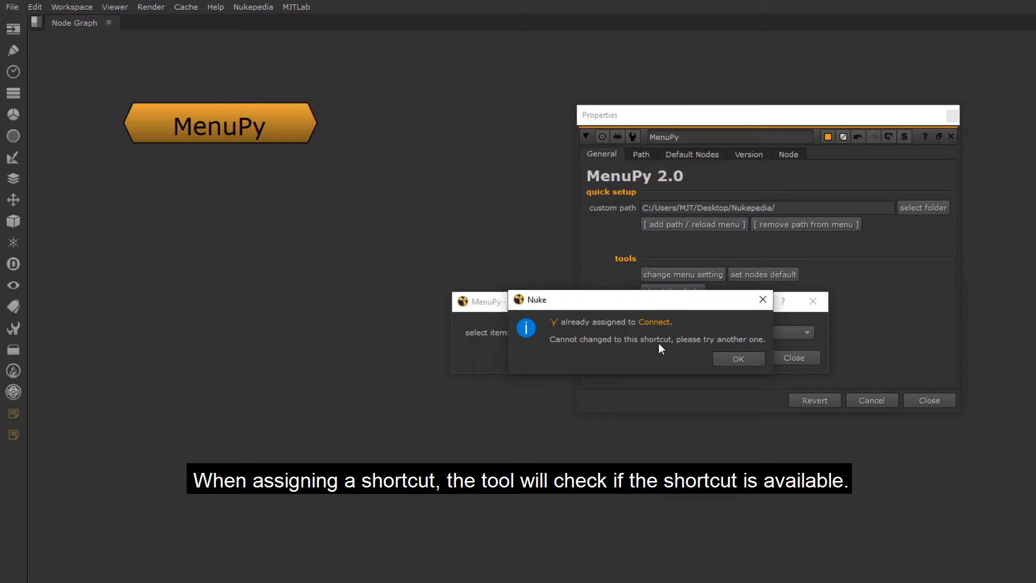
drag(552, 322, 669, 339)
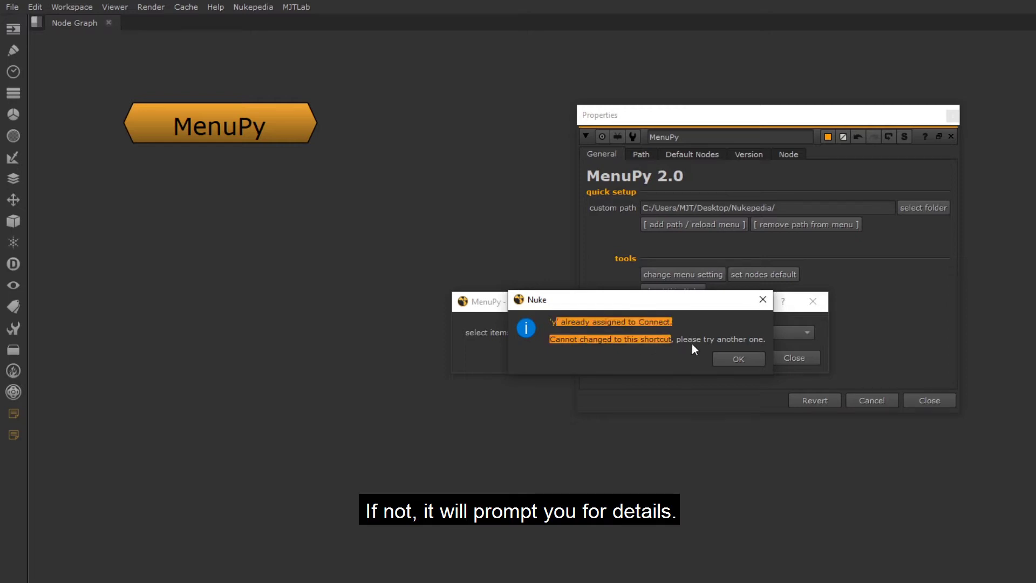
click(737, 358)
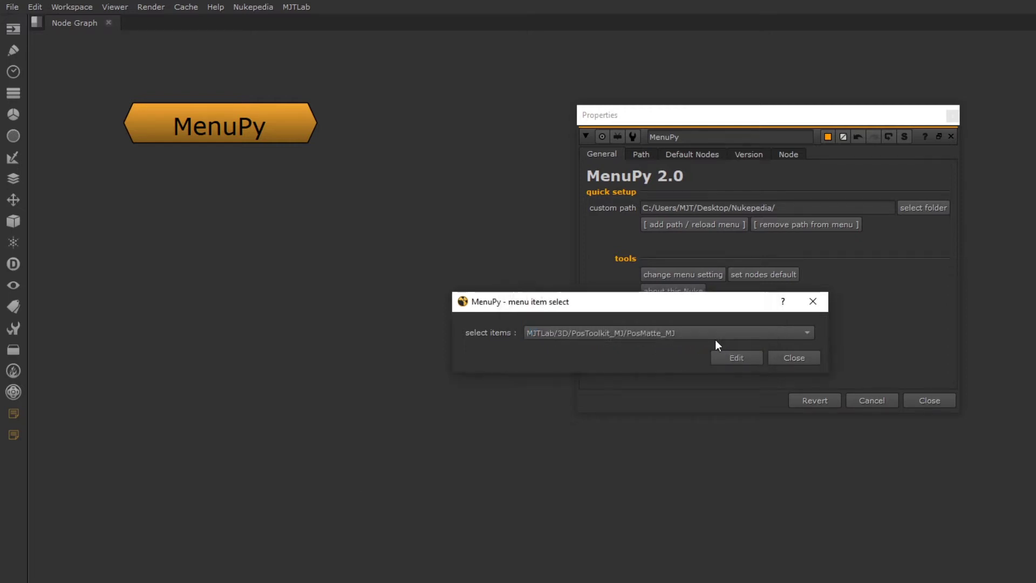
Step: Assign the shortcut ctrl+shift+d to MJTLab/disable_gui, apply it, and finish the menu item editing
click(729, 338)
click(640, 549)
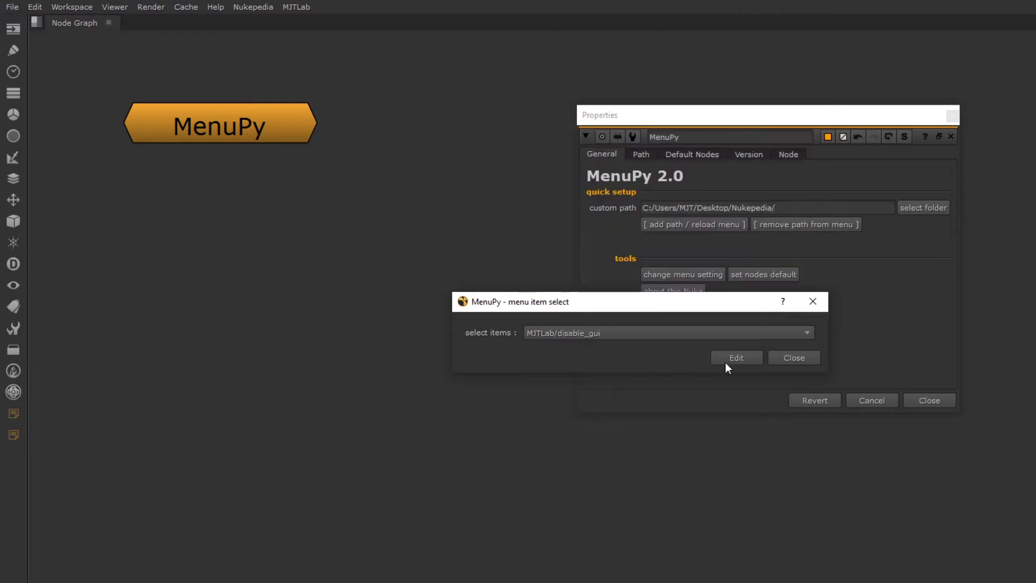
click(736, 358)
click(703, 309)
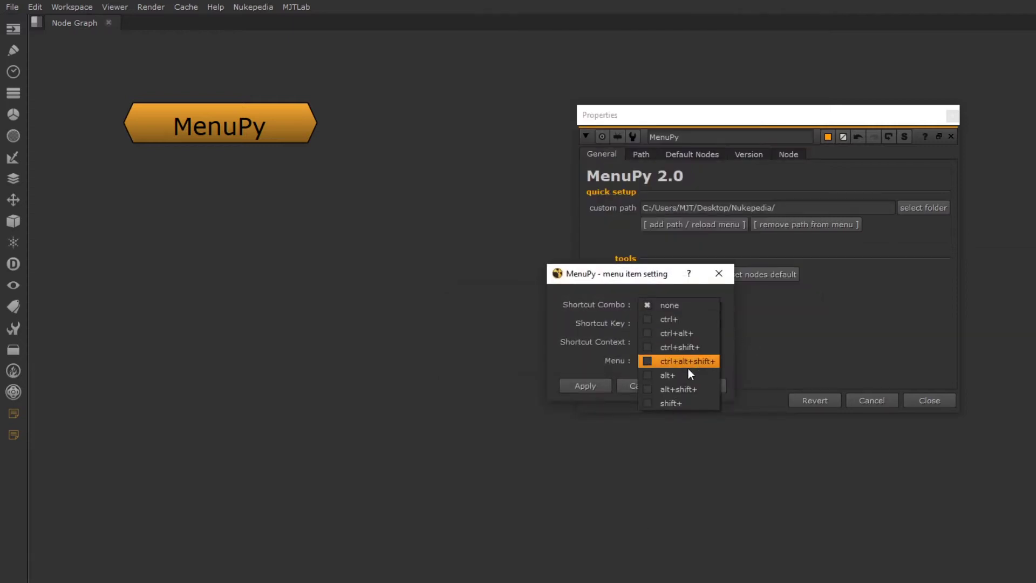
click(700, 347)
click(691, 323)
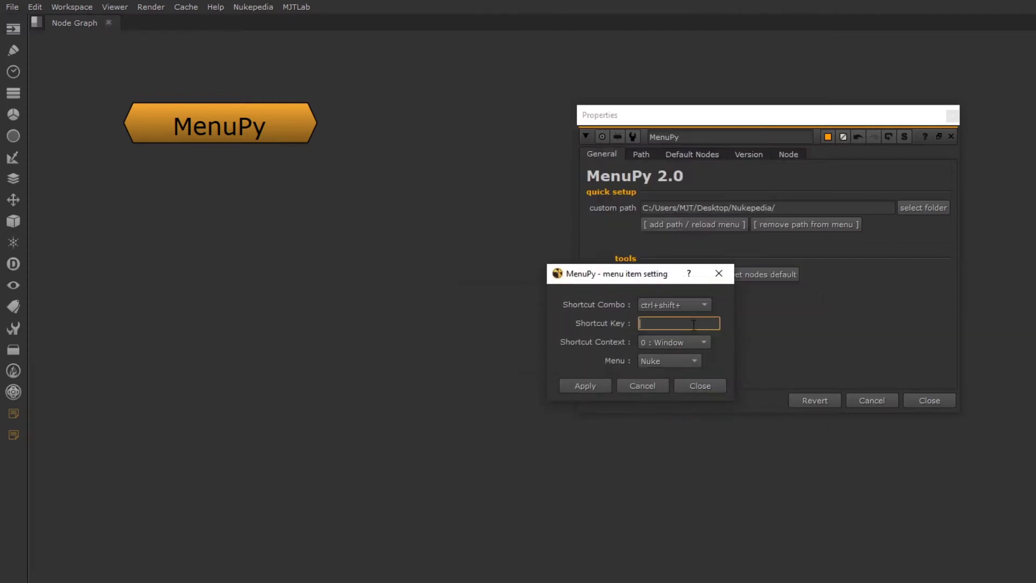
text(d)
click(602, 384)
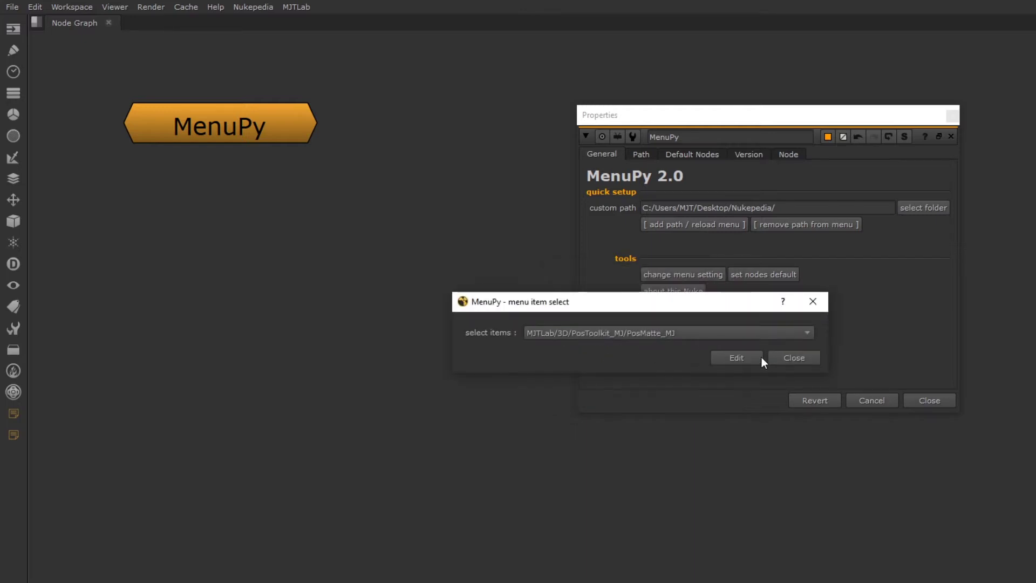
click(793, 357)
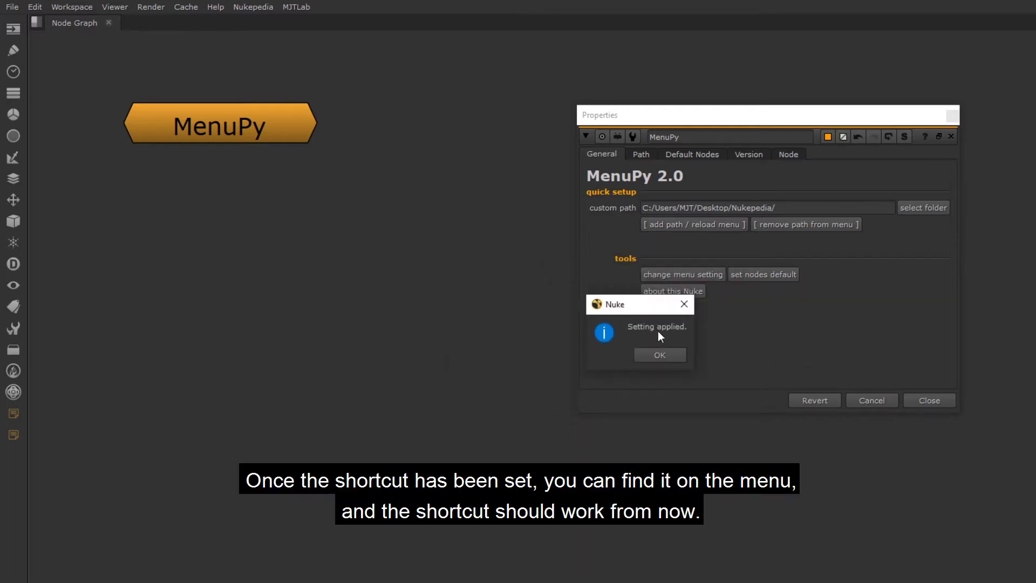
click(659, 355)
Step: Check the disable_gui shortcut in the MJTLab menu, test it on and off on a new Blur node, and delete the node
click(297, 7)
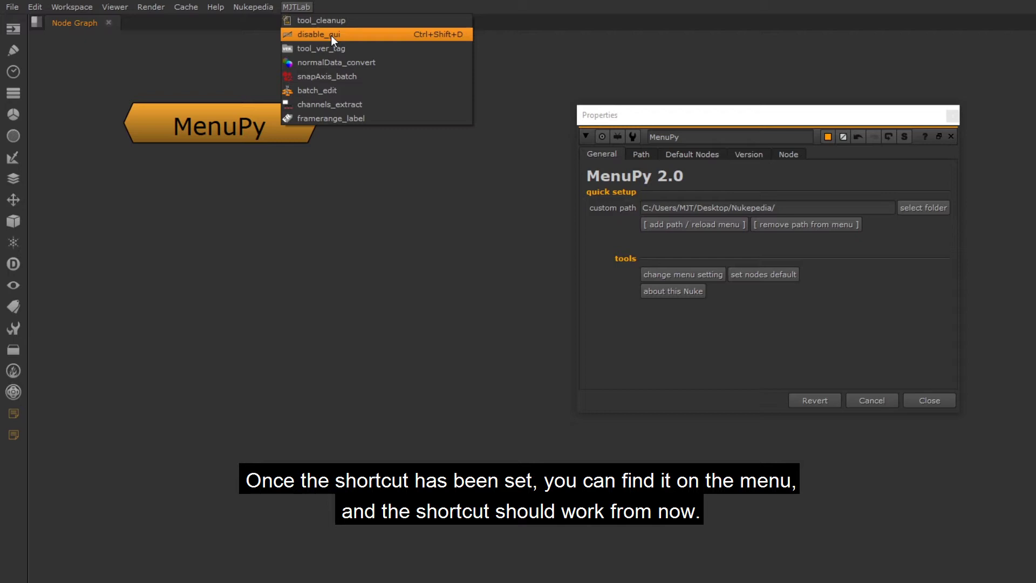
click(307, 291)
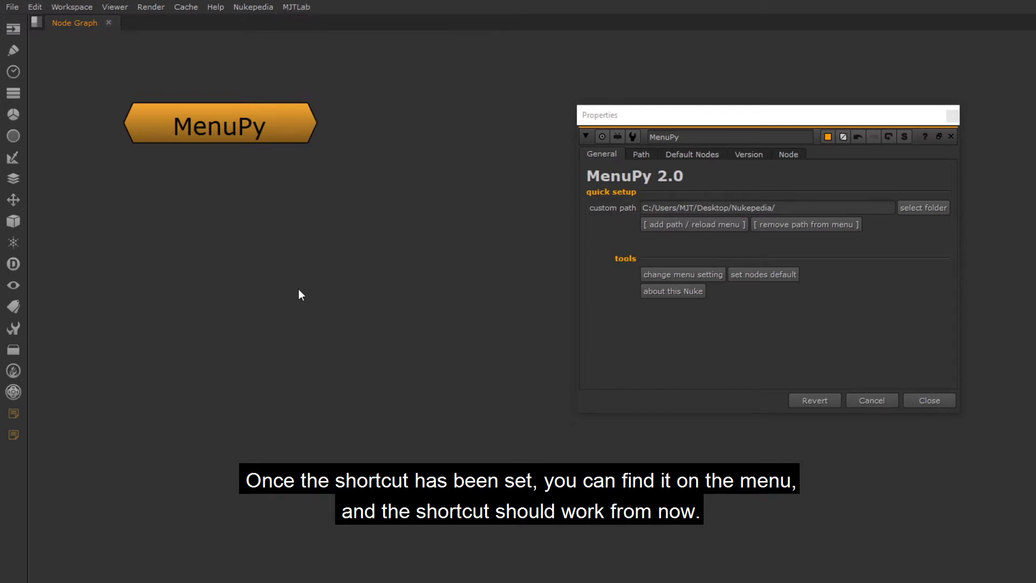
key(b)
key(ctrl+shift+d)
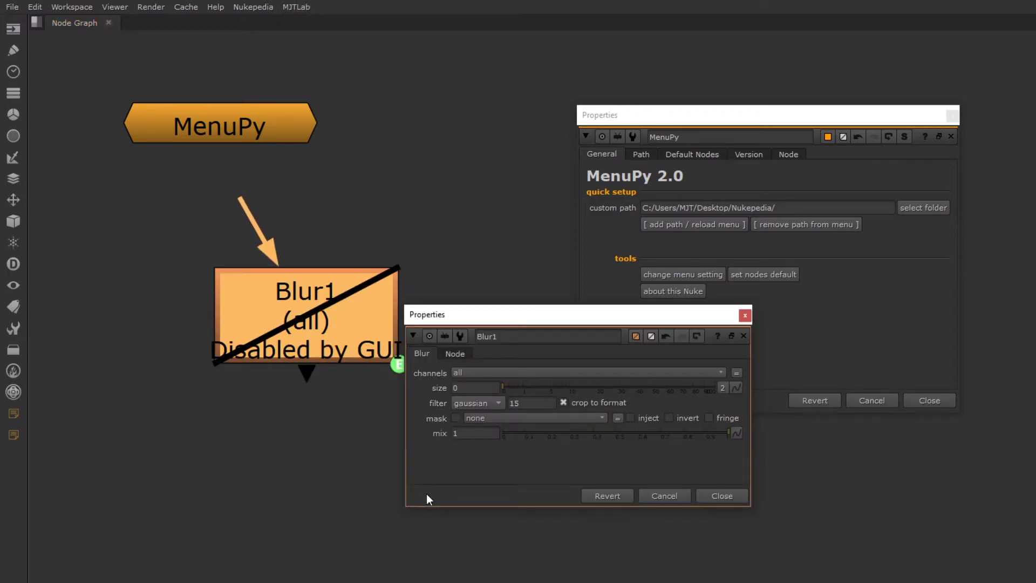
key(ctrl+shift+d)
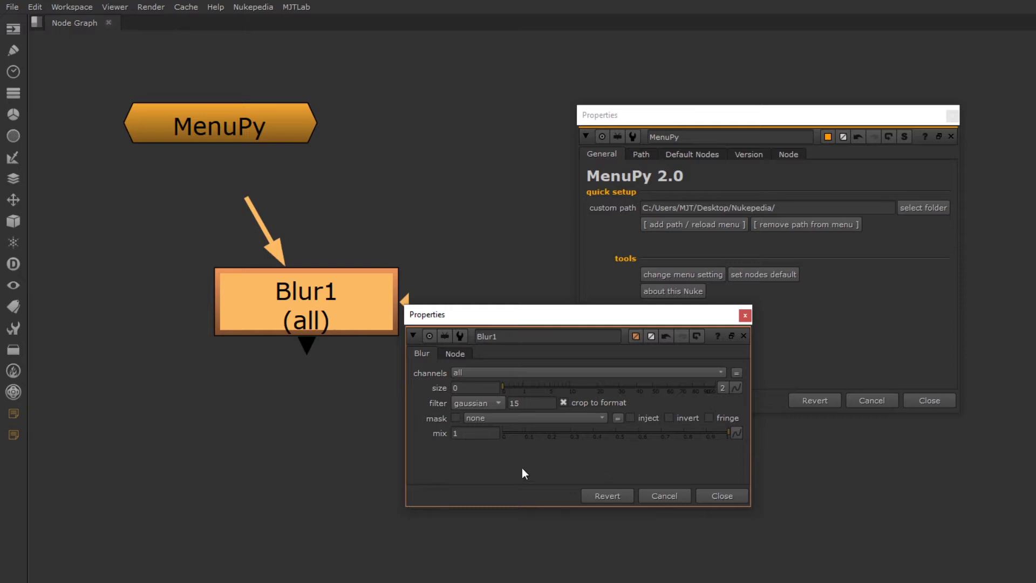
click(273, 310)
key(Delete)
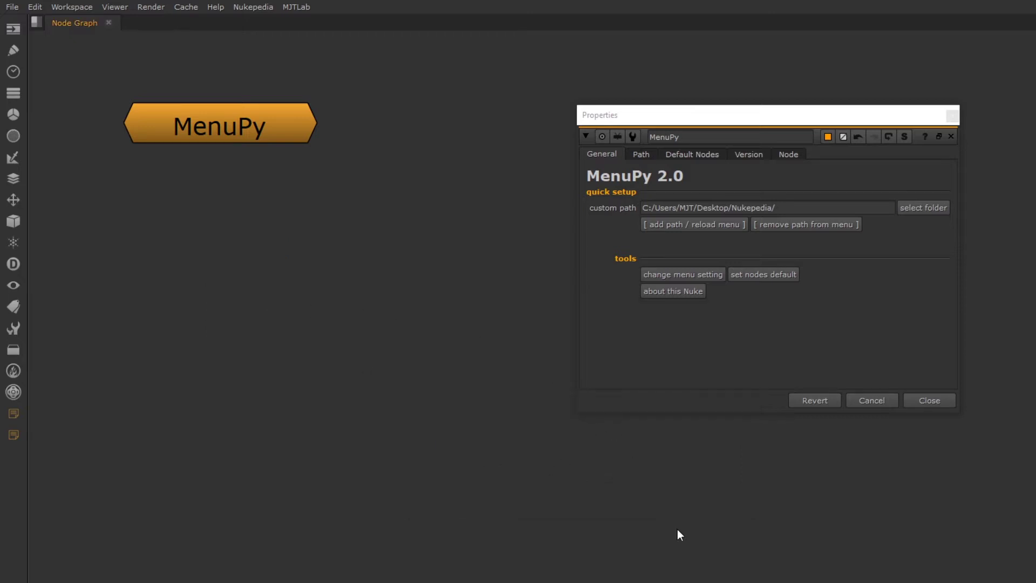
Step: Restart Nuke and check that the MJTLab menu lists the saved disable_gui shortcut
key(ctrl+q)
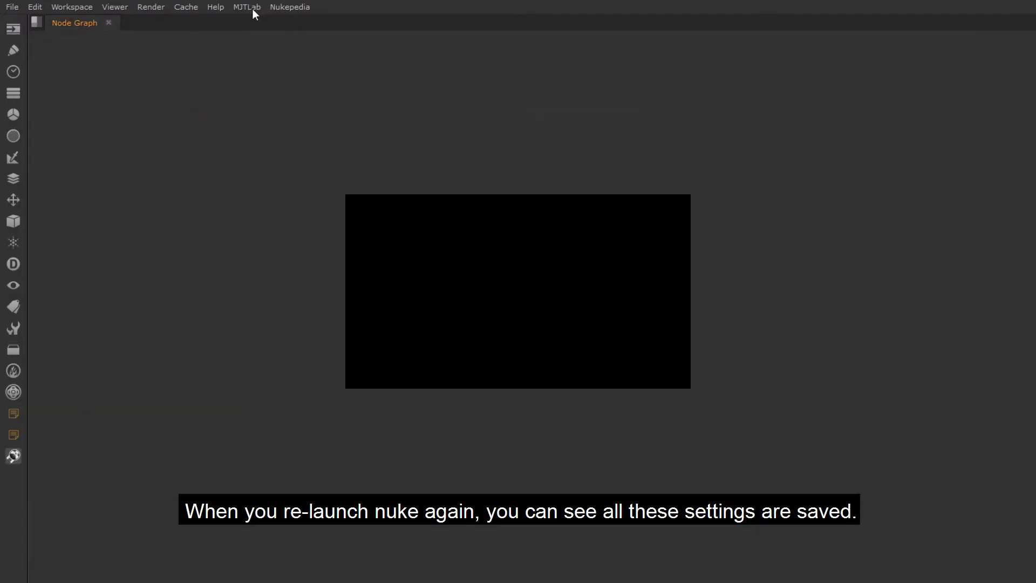
click(248, 8)
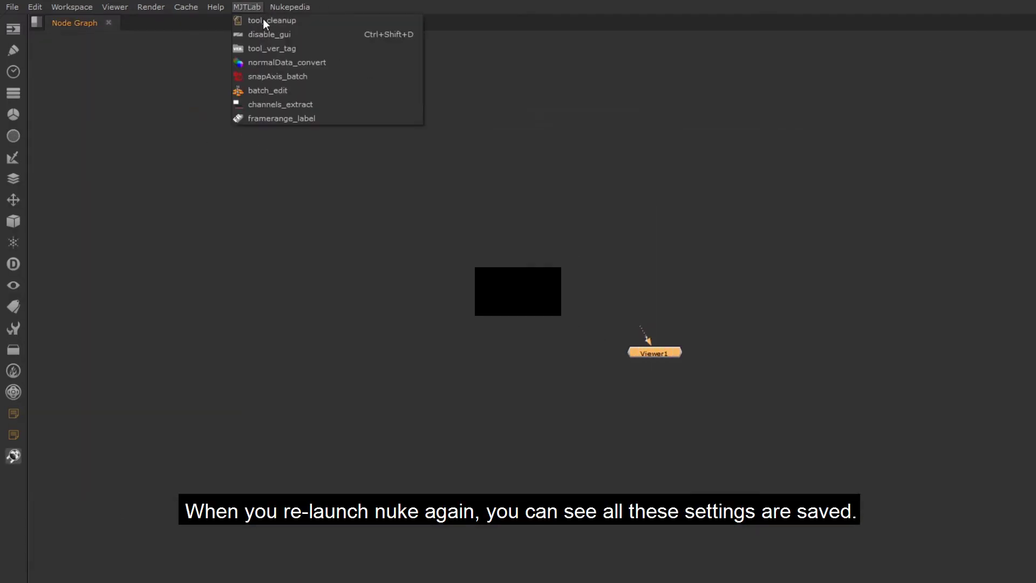
click(317, 239)
Step: Add a Blur node, toggle disable_gui on and off with its assigned shortcut, and delete the node
key(b)
key(d)
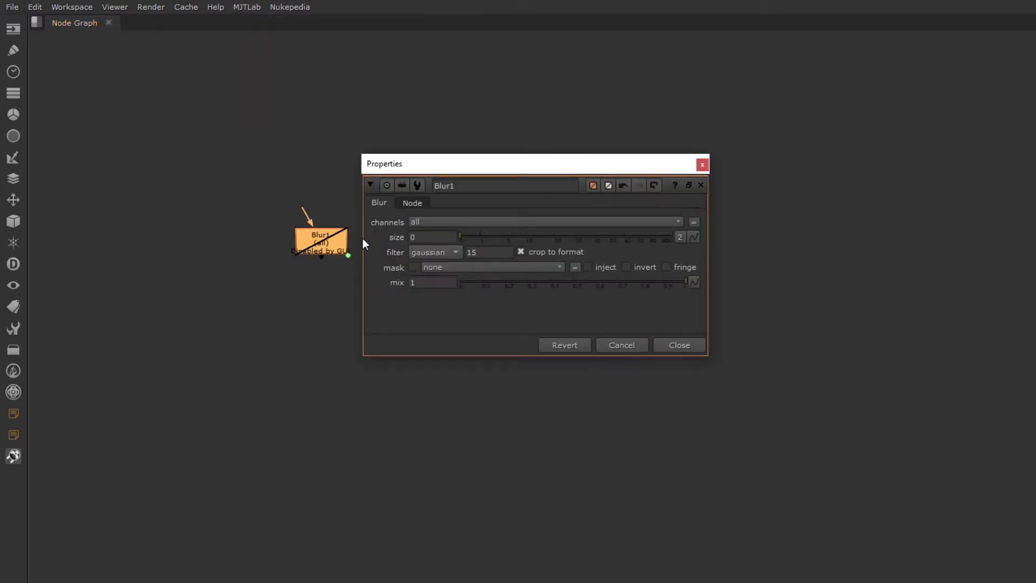
key(d)
drag(238, 291, 441, 158)
key(Delete)
Step: Add an Axis node and check its snap menu for the saved Nukepedia animatedSnap3D functions
key(Tab)
text(axis)
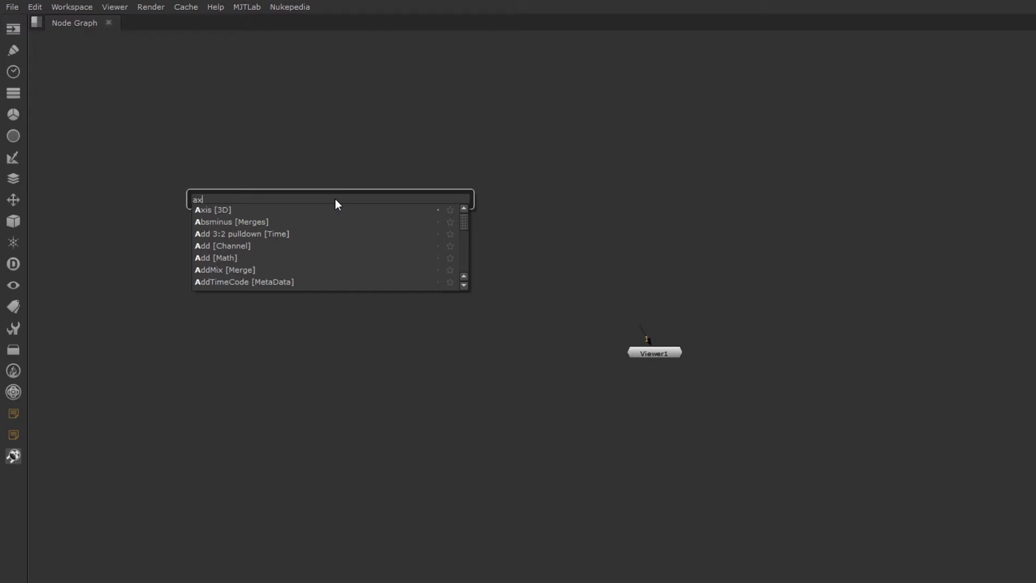
key(Return)
drag(533, 112, 501, 112)
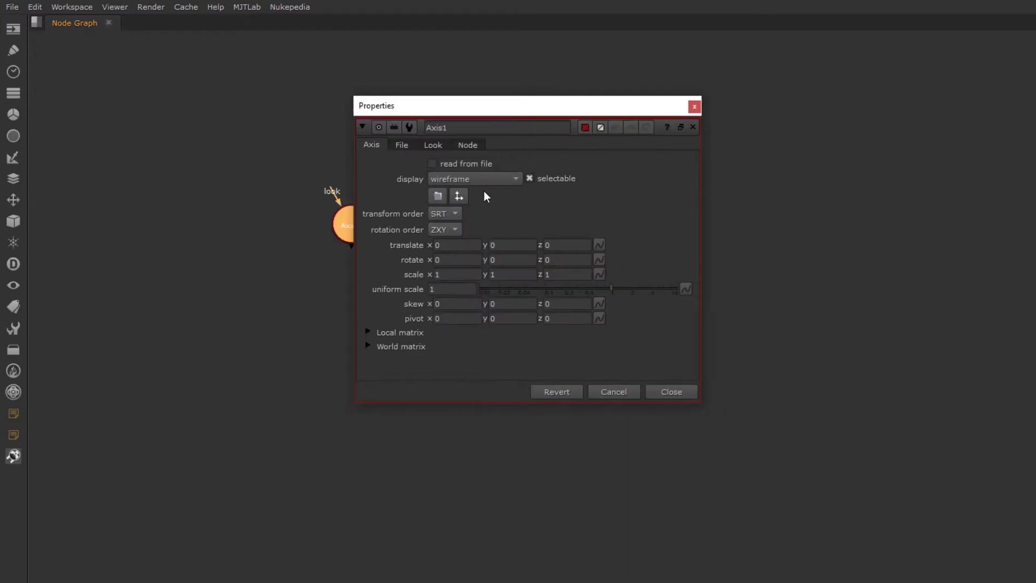
click(461, 196)
mouse_move(566, 244)
mouse_move(717, 244)
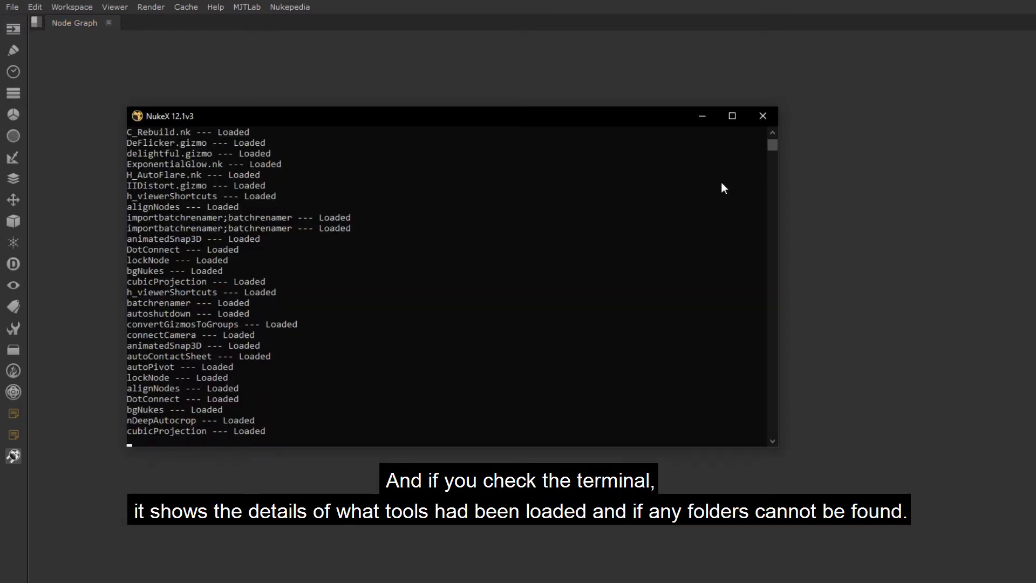
Step: Review the list of loaded tools in the NukeX 12.1v3 terminal window
scroll(640, 191, up, 15)
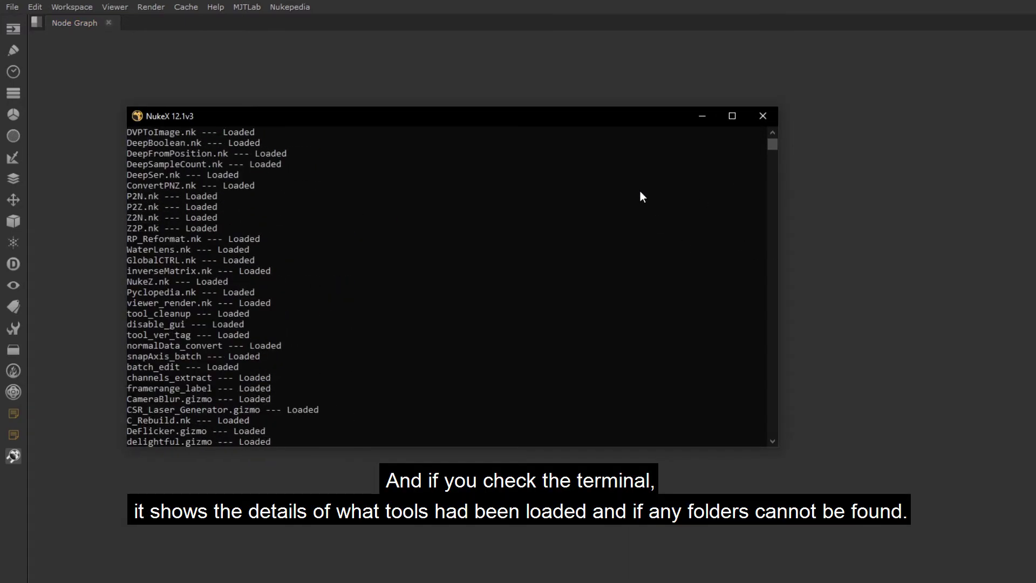
scroll(641, 193, up, 4)
scroll(640, 192, down, 11)
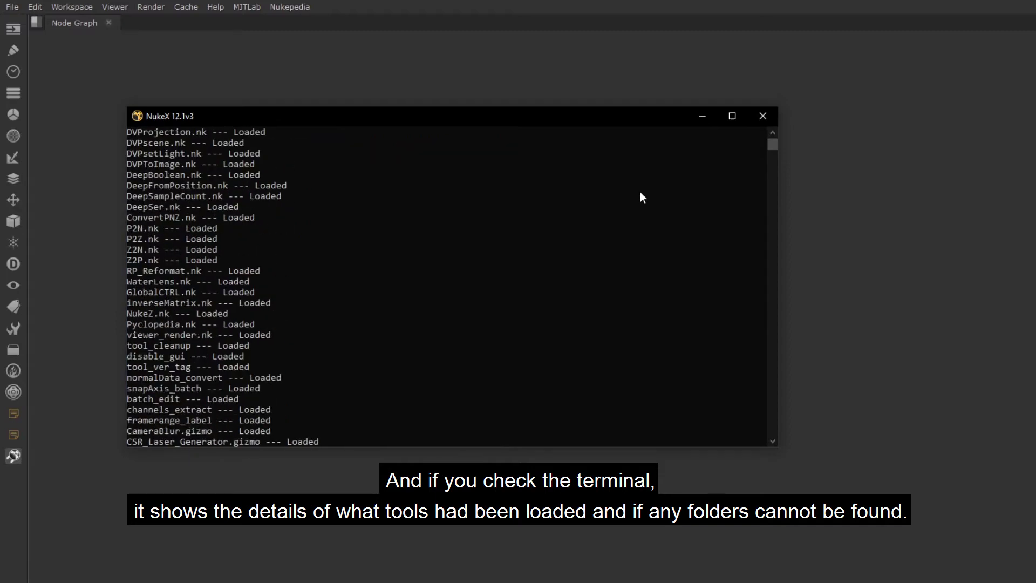
scroll(640, 192, down, 7)
scroll(274, 300, up, 2)
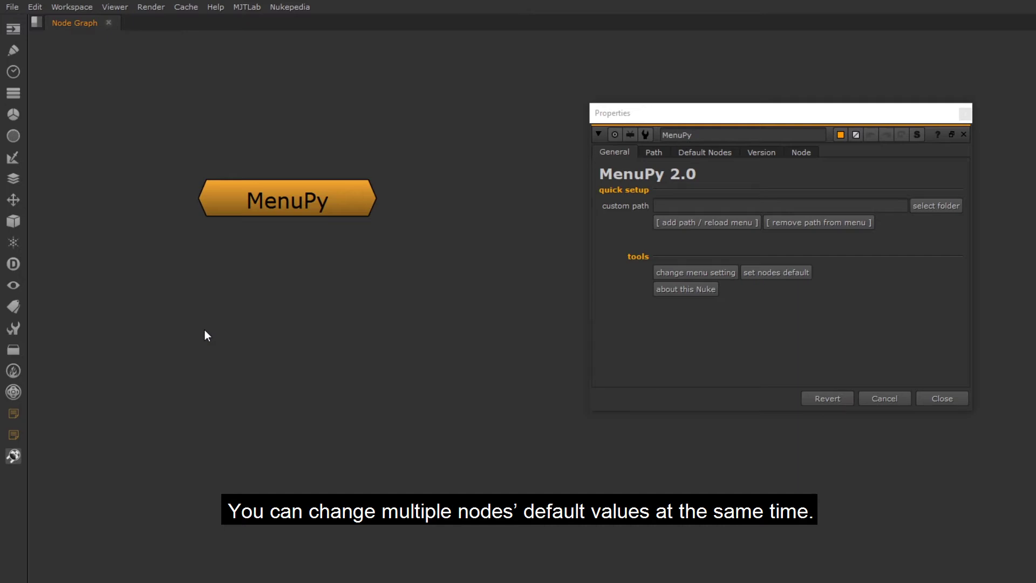
Step: Add a Roto node and set its output to rgba
key(o)
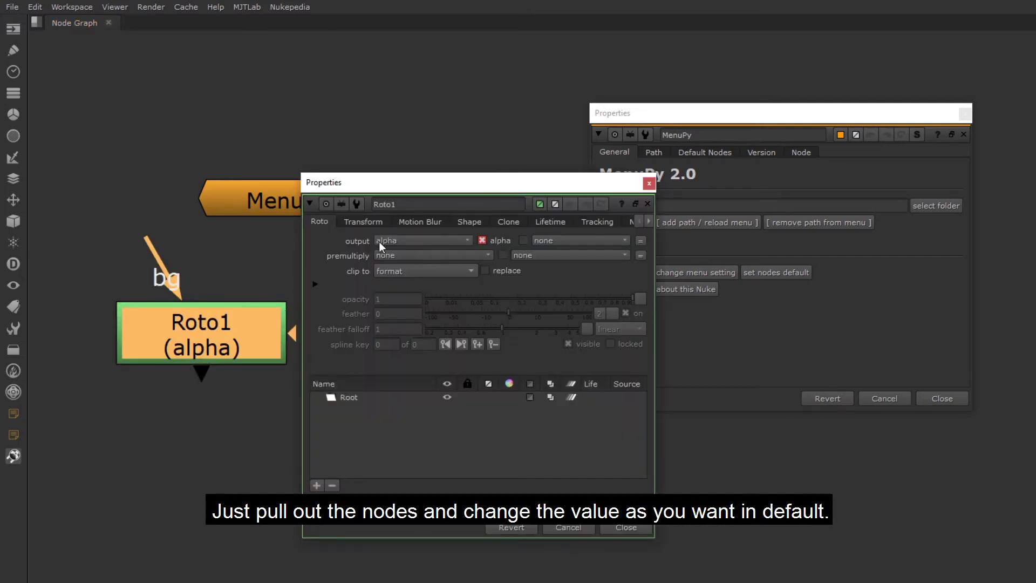
click(397, 242)
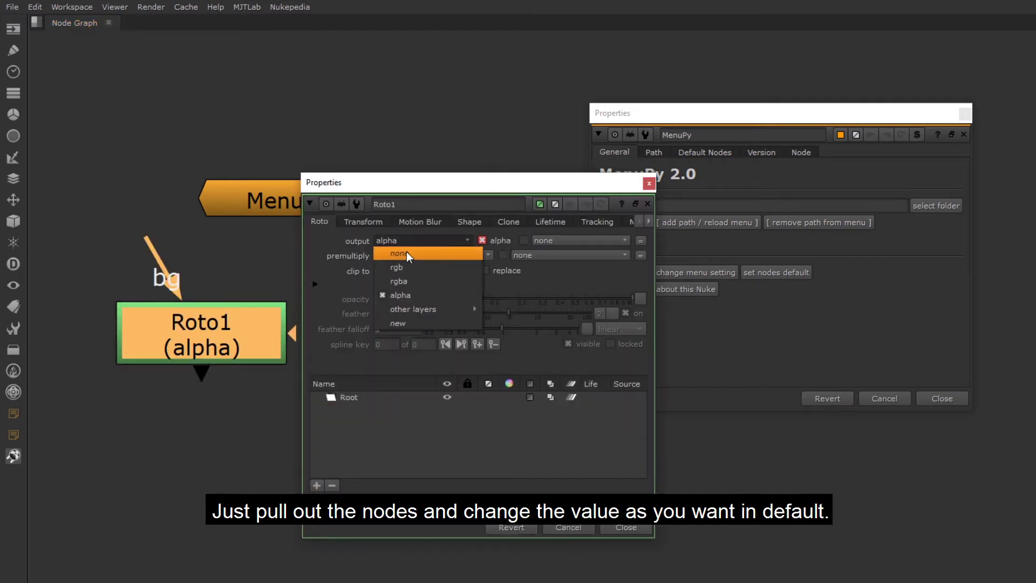
click(421, 282)
click(629, 528)
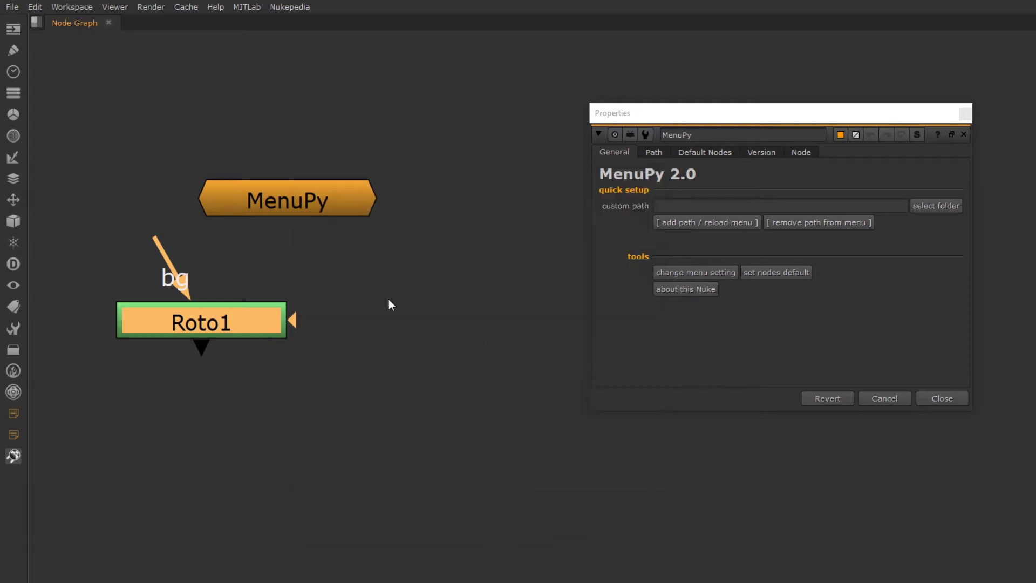
Step: Add a TimeOffset node beside the Roto node
click(419, 321)
key(Tab)
text(time)
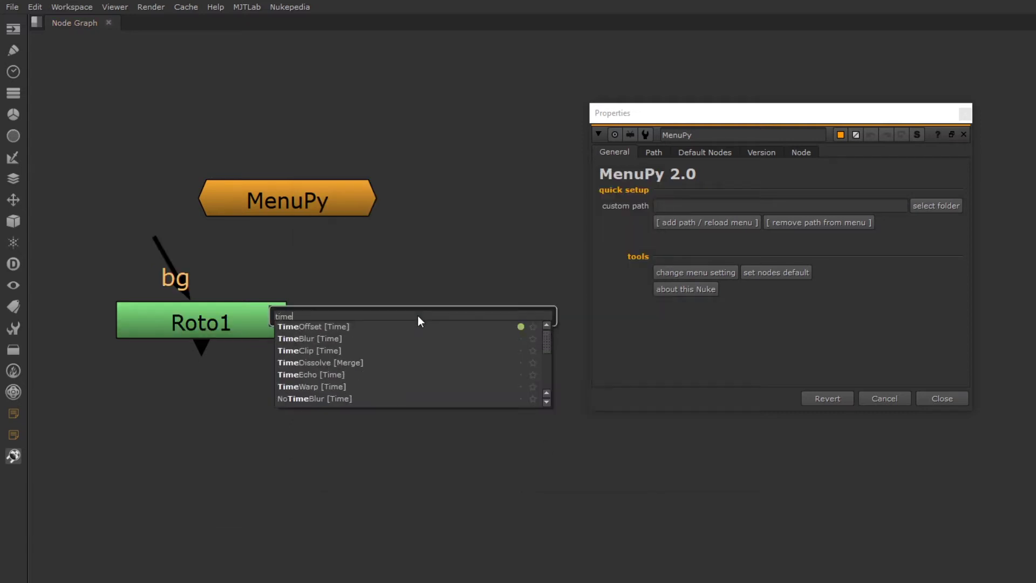
text(off)
key(Return)
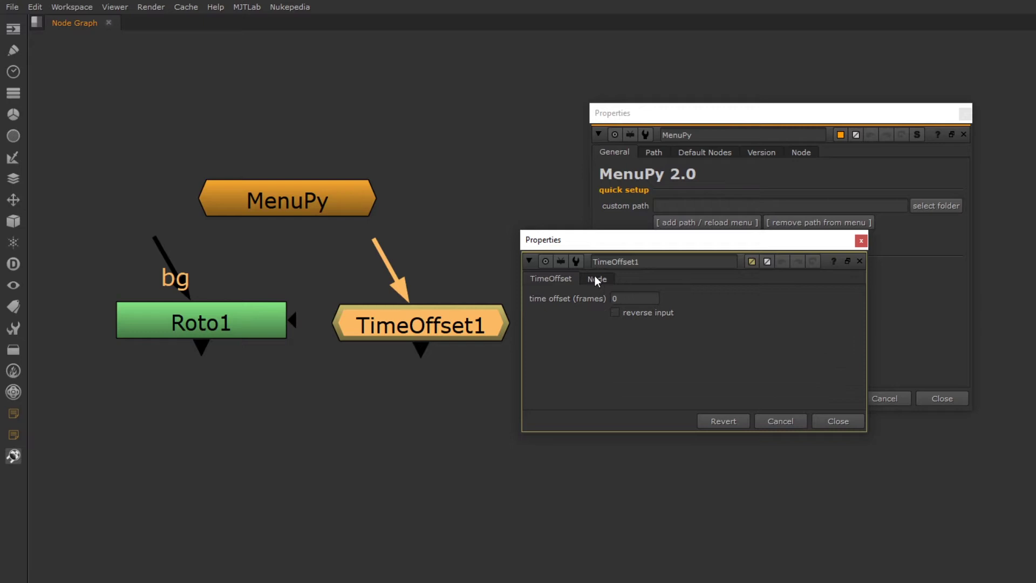
Step: Set the TimeOffset node's label to [value time_offset]
click(597, 278)
click(647, 293)
text([value)
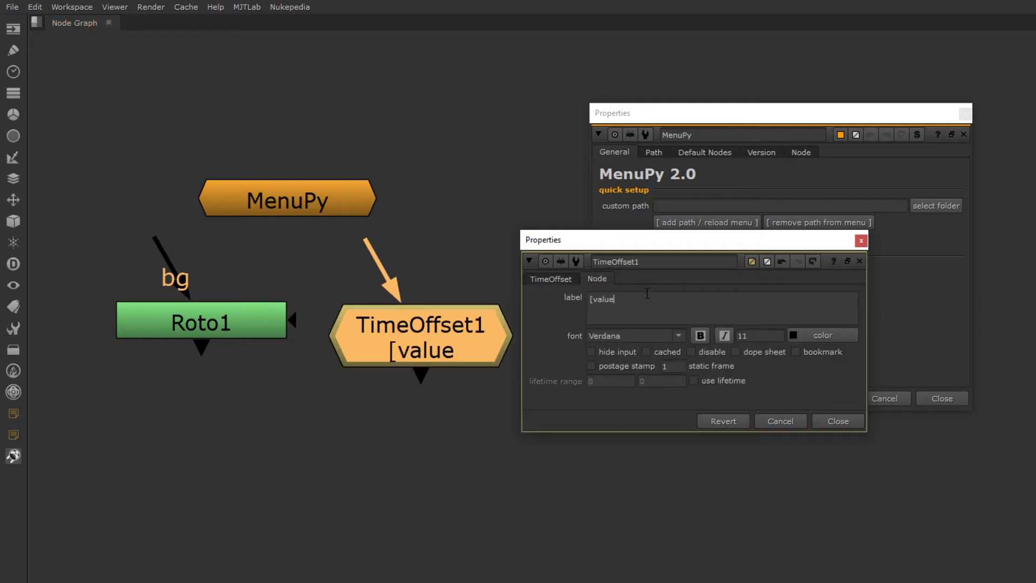
text( time_offset])
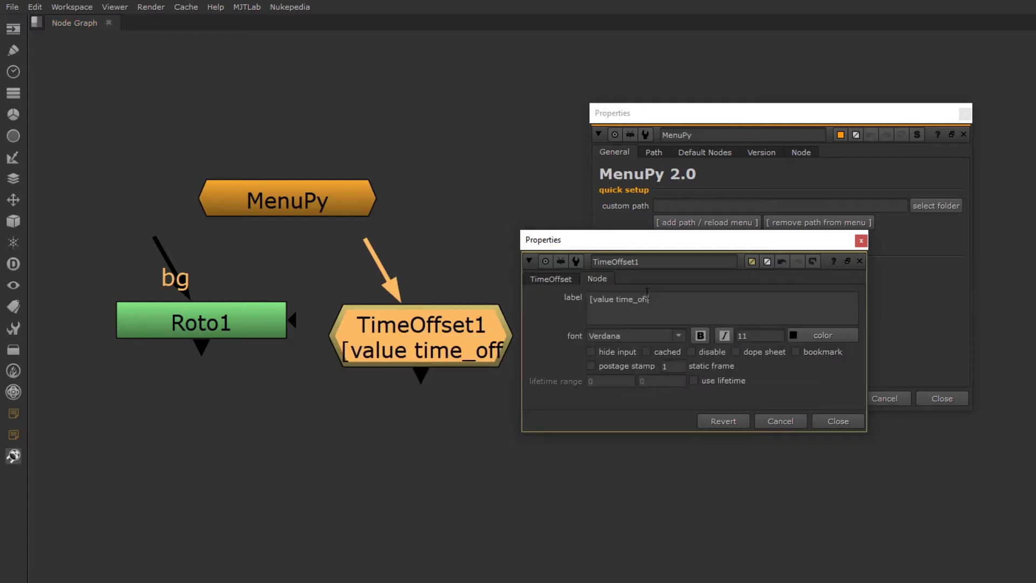
click(848, 424)
Step: Move the Roto and TimeOffset nodes up and add a Multiply node below them with its channels set to rgba
drag(538, 246, 108, 367)
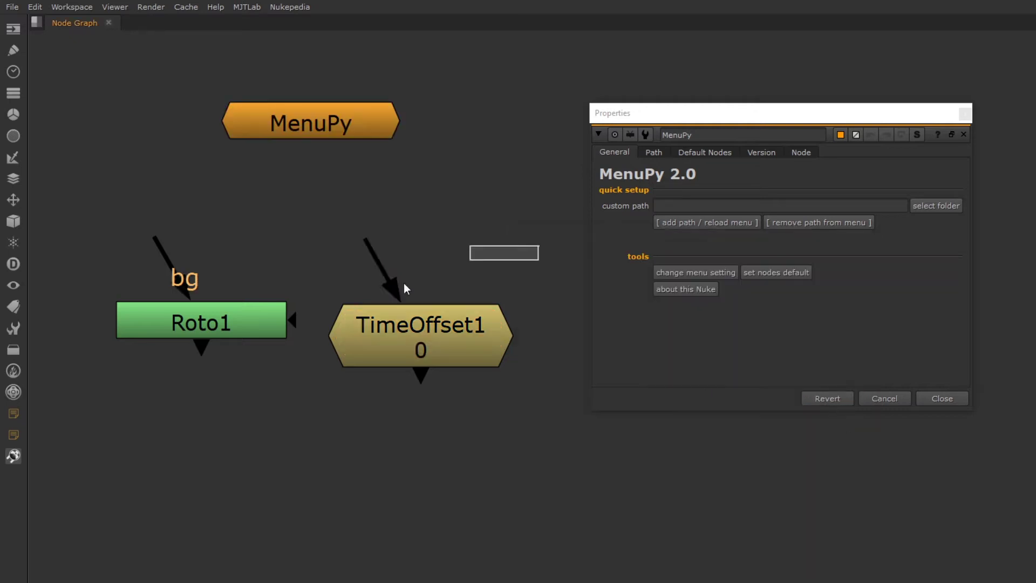
drag(426, 350, 415, 282)
click(336, 410)
key(Tab)
text(mul)
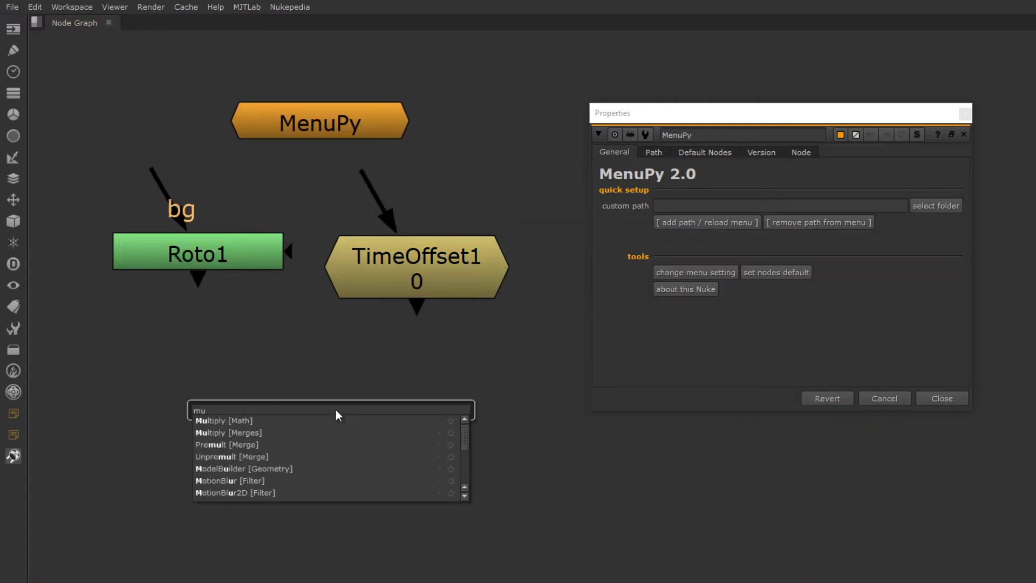
key(Down)
key(Return)
click(566, 426)
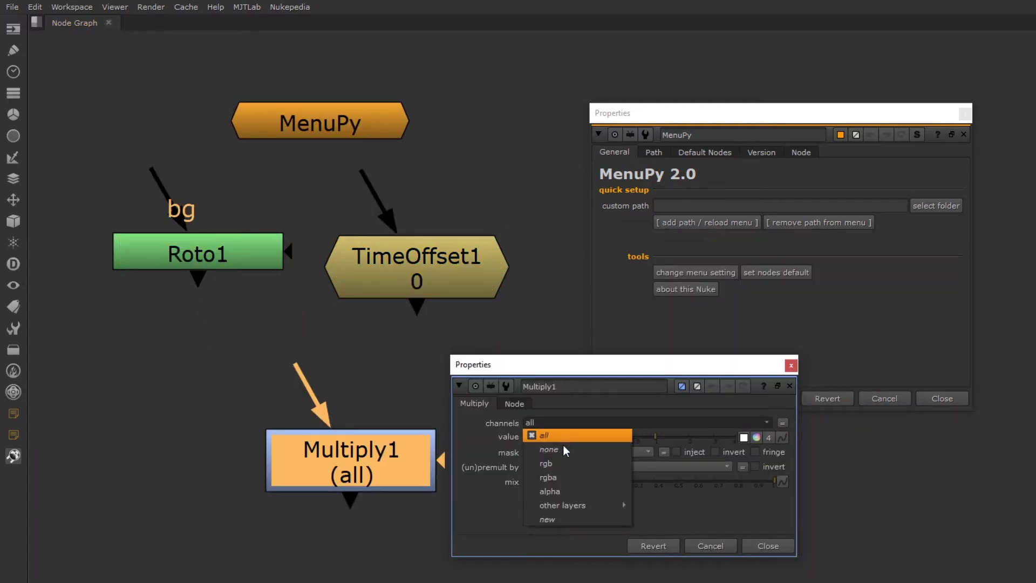
click(565, 474)
drag(376, 439, 304, 411)
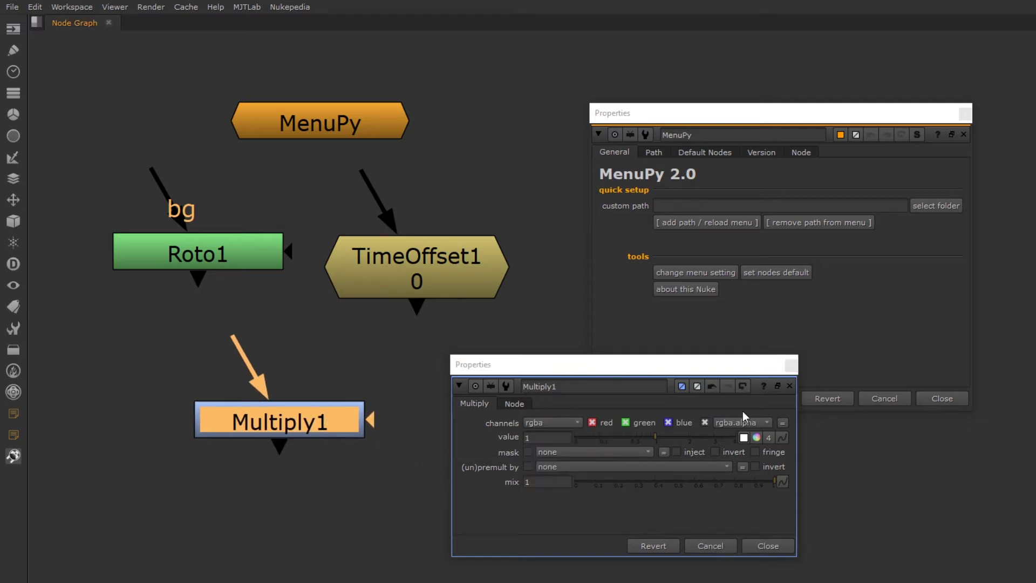
click(780, 545)
Step: Save the Roto, TimeOffset and Multiply nodes' values as their class defaults in MenuPy and review the listed knob changes
drag(71, 479, 558, 181)
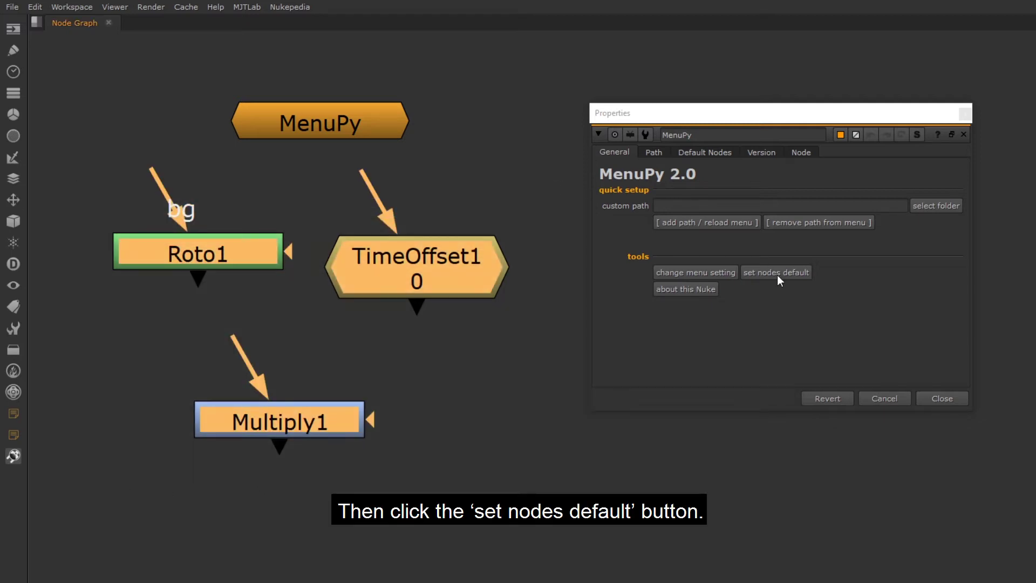
click(774, 273)
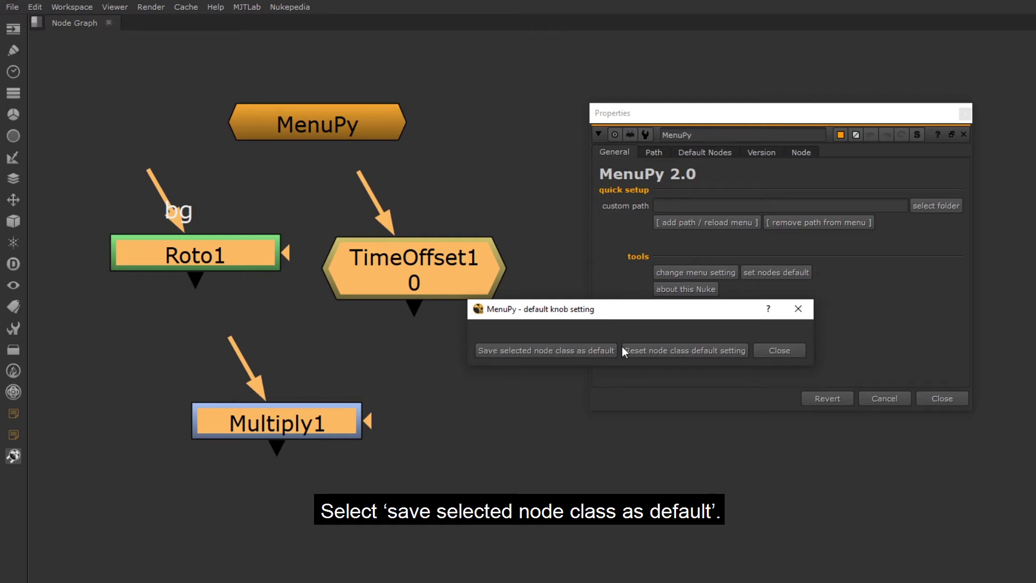
click(585, 351)
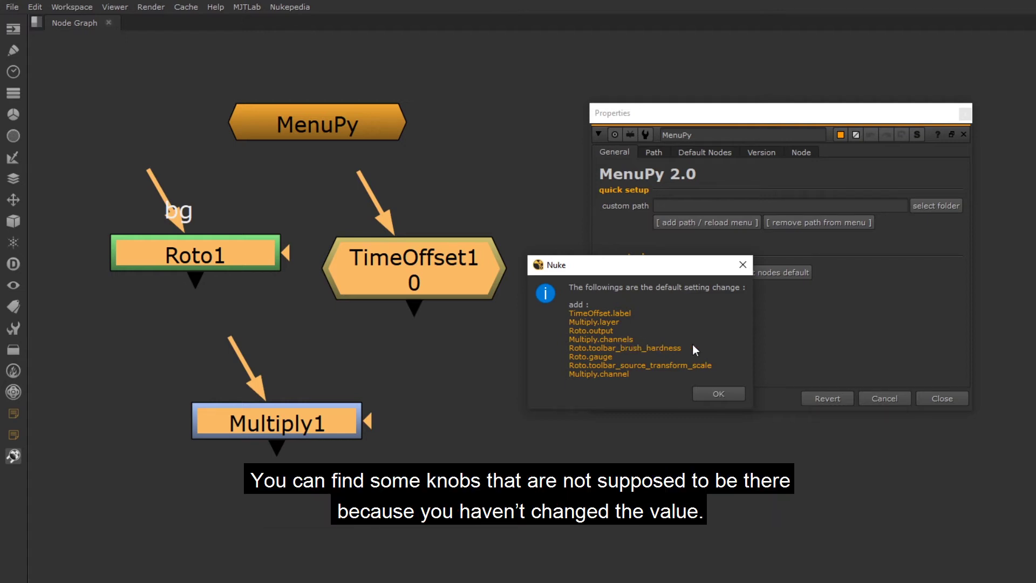
drag(692, 345, 565, 344)
drag(714, 365, 567, 365)
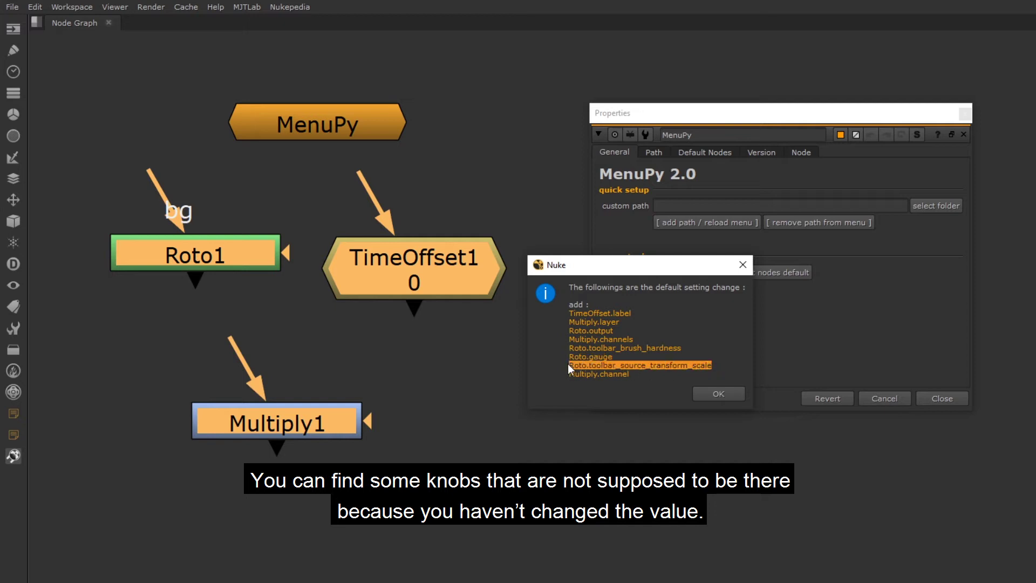
click(734, 393)
Step: Remove the Roto.toolbar_brush_hardness, Roto.gauge and Roto.toolbar_source_transform_scale entries from MenuPy's default nodes list
click(711, 153)
drag(626, 113, 519, 99)
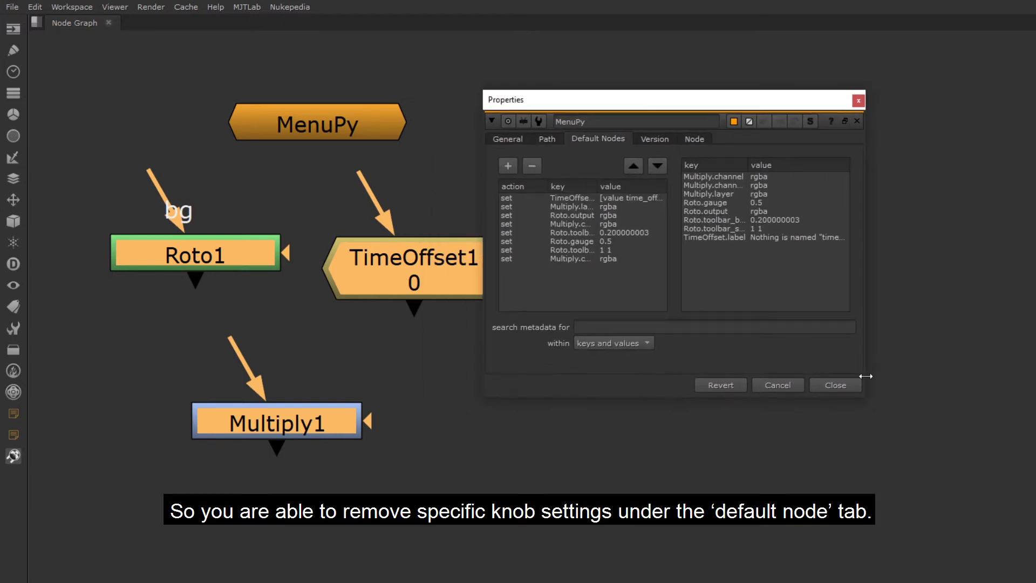
drag(867, 399, 1035, 400)
drag(597, 185, 654, 186)
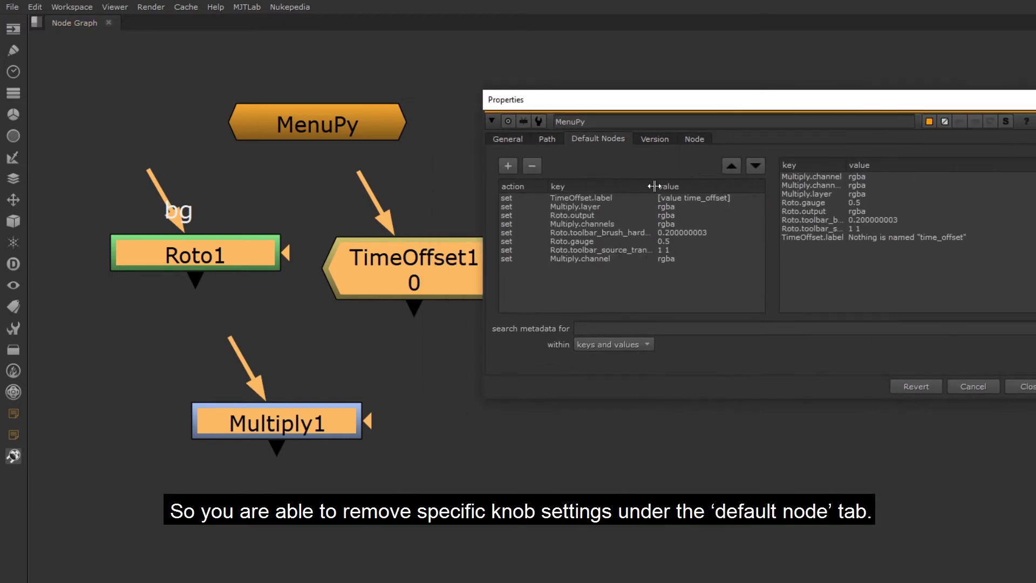
click(621, 233)
click(532, 165)
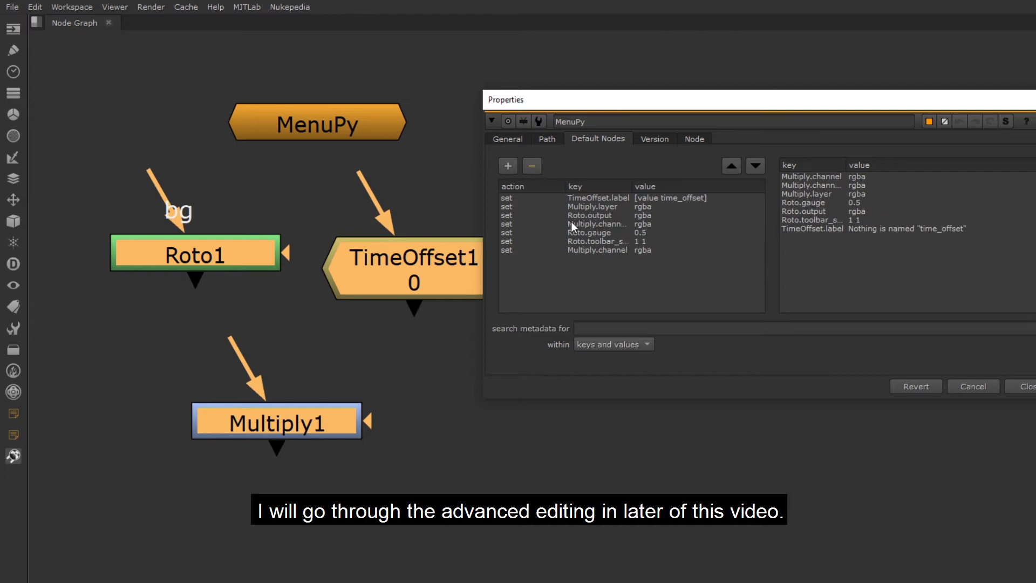
click(598, 234)
click(532, 166)
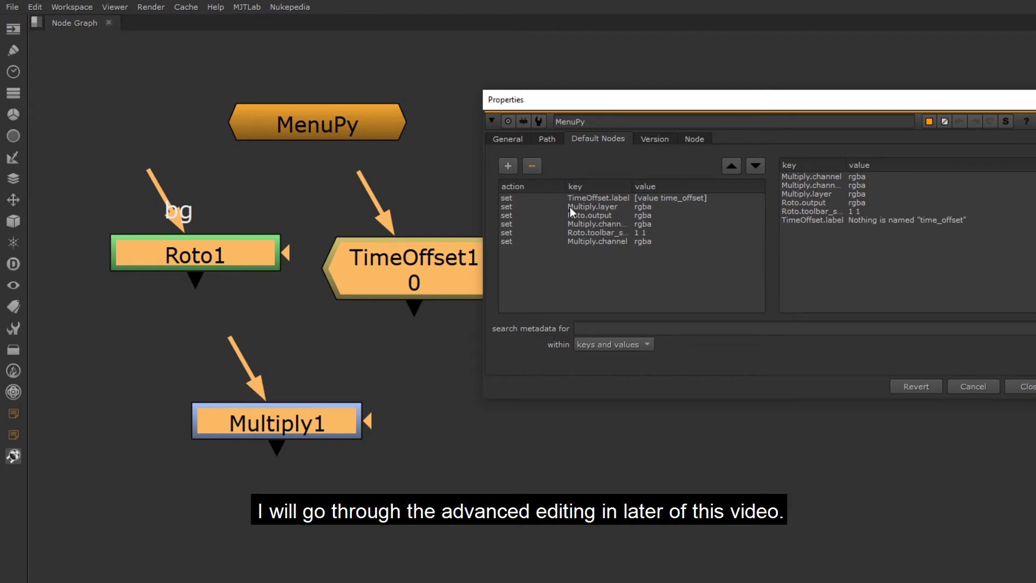
click(596, 232)
click(532, 166)
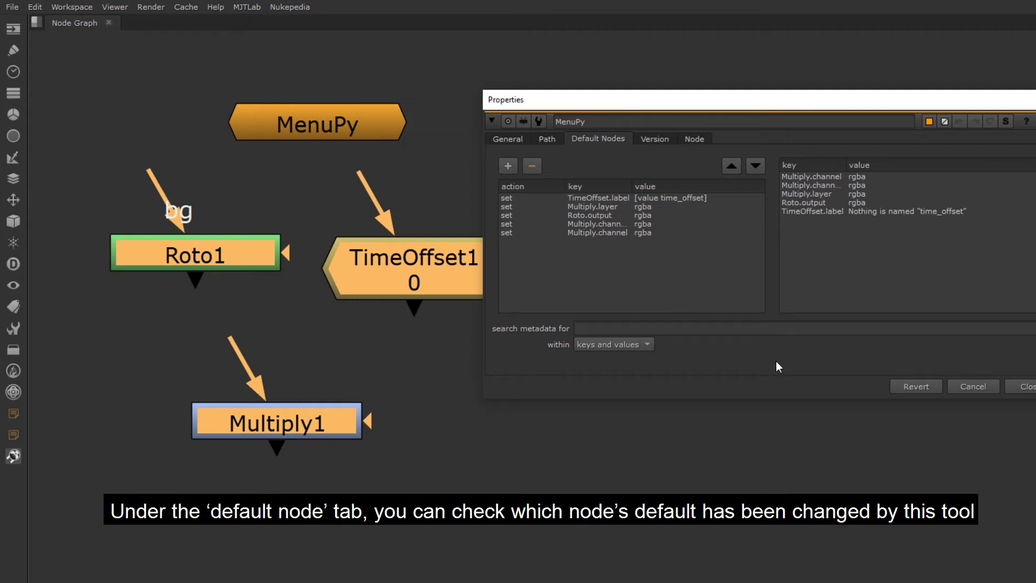
click(1029, 386)
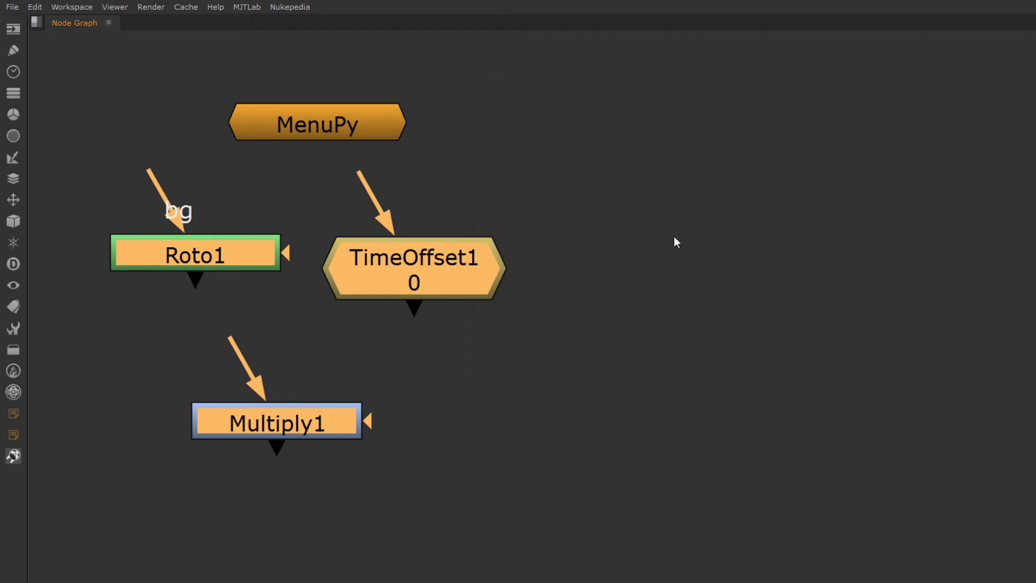
Step: Delete the Roto, TimeOffset and Multiply nodes and add a new Roto node to check its default output
drag(610, 187, 98, 540)
key(Delete)
key(o)
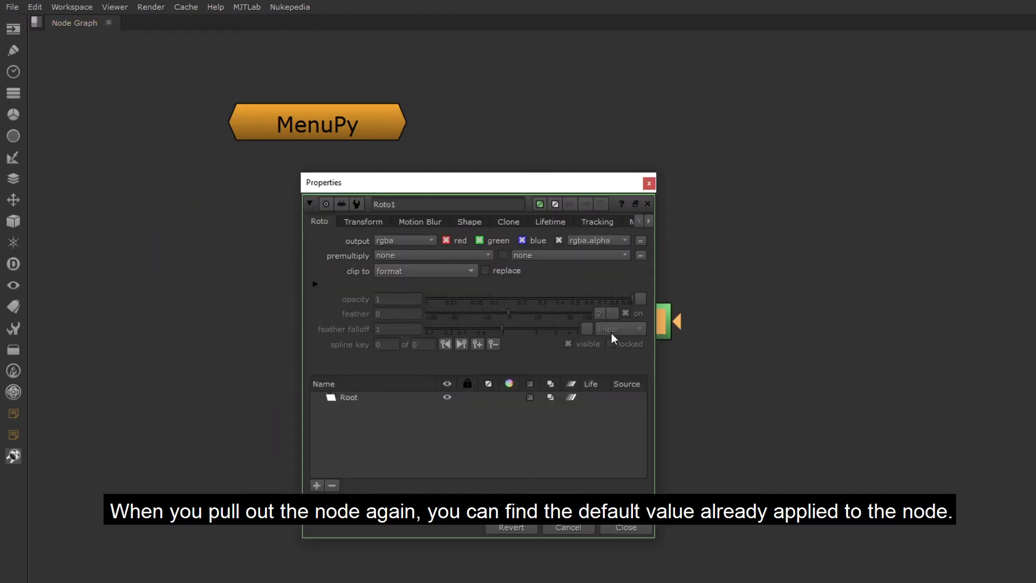
drag(512, 183, 295, 170)
drag(570, 310, 625, 132)
Step: Add a new TimeOffset node, check its default label, and delete both the Roto and TimeOffset test nodes
click(701, 258)
key(Tab)
text(time_o)
key(Return)
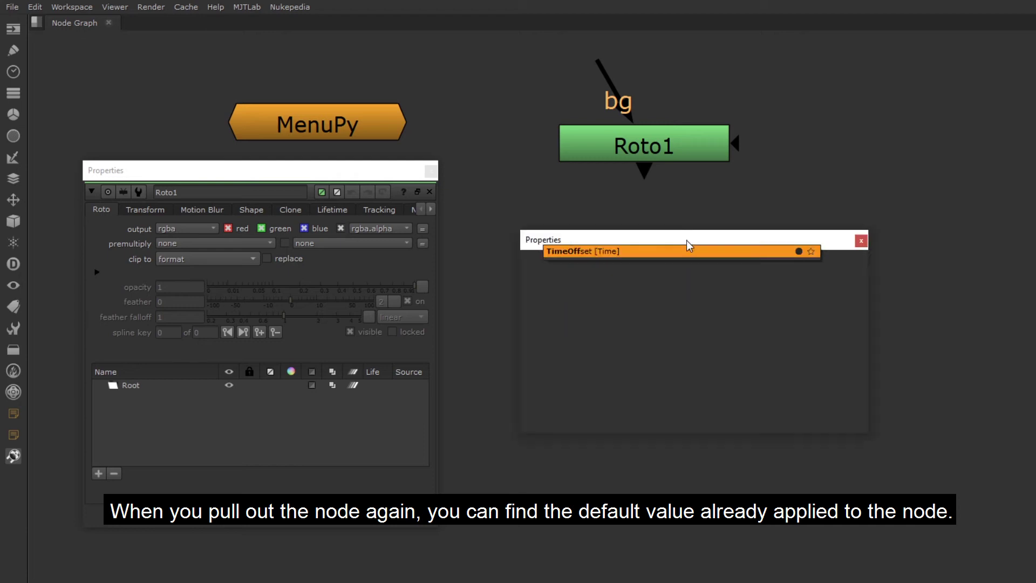
click(598, 278)
click(551, 278)
drag(685, 239, 356, 295)
click(266, 334)
click(222, 337)
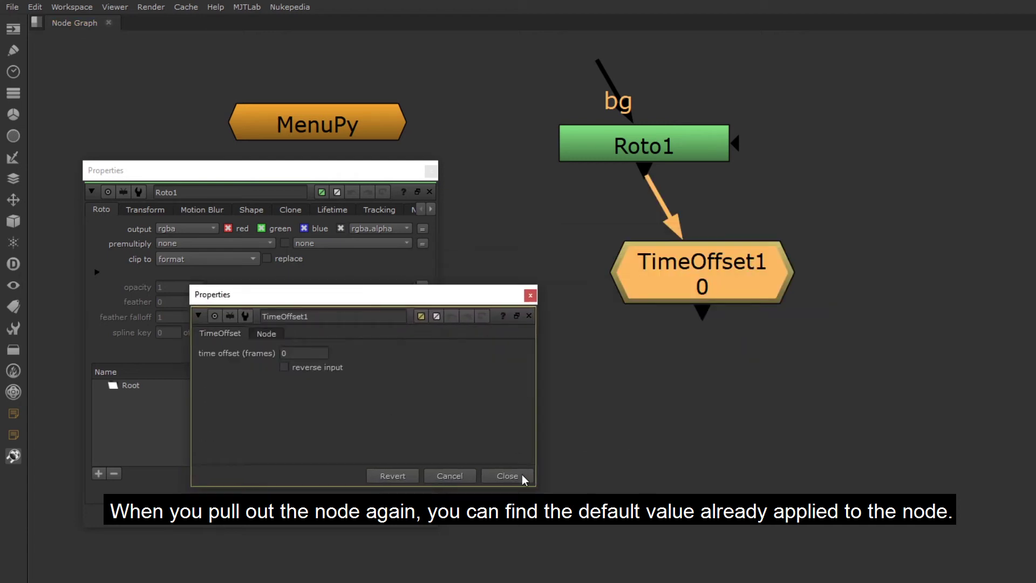
click(522, 476)
drag(871, 58, 475, 441)
key(Delete)
Step: Add a new Multiply node, check its default channels, and delete the node
key(Tab)
text(mut)
key(Return)
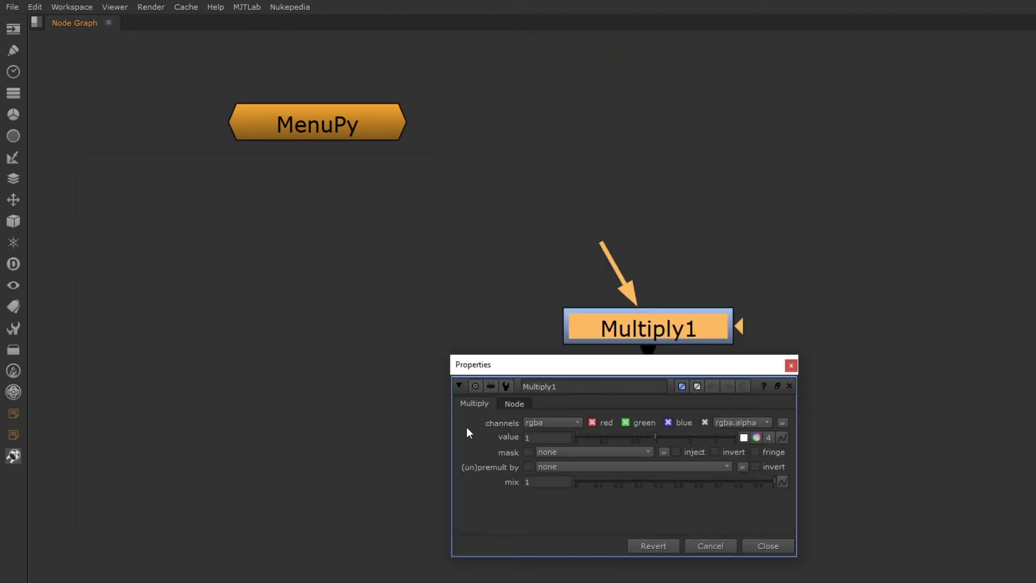
click(553, 422)
click(612, 412)
click(720, 331)
key(Delete)
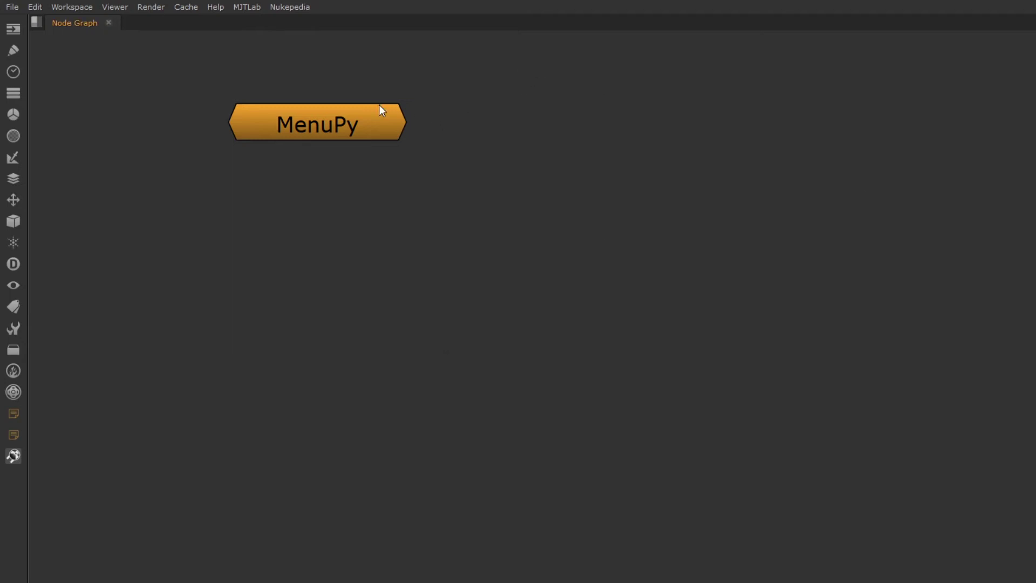
Step: Reset the node class default setting for TimeOffset through the MenuPy node and close its properties
double_click(379, 106)
click(510, 139)
click(670, 259)
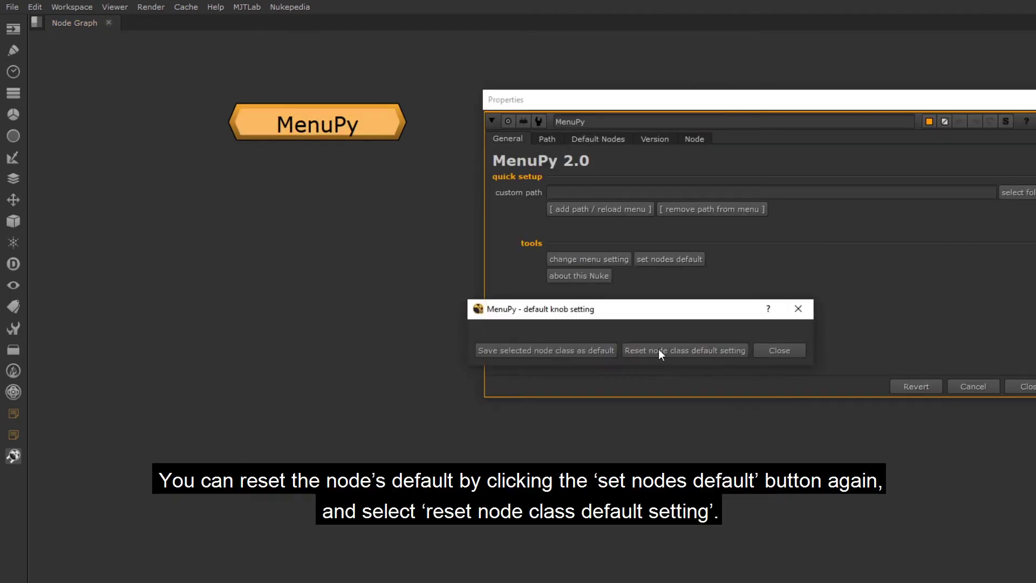
click(661, 352)
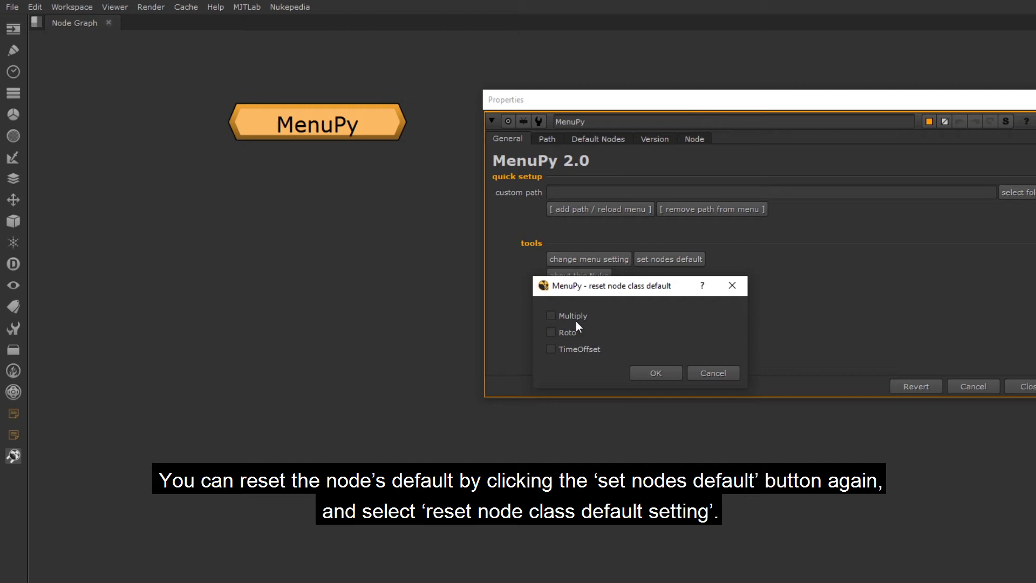
click(576, 348)
click(656, 373)
click(673, 364)
click(1030, 386)
Step: Add a Roto node, check its output setting after the defaults reset, and delete the node
click(567, 244)
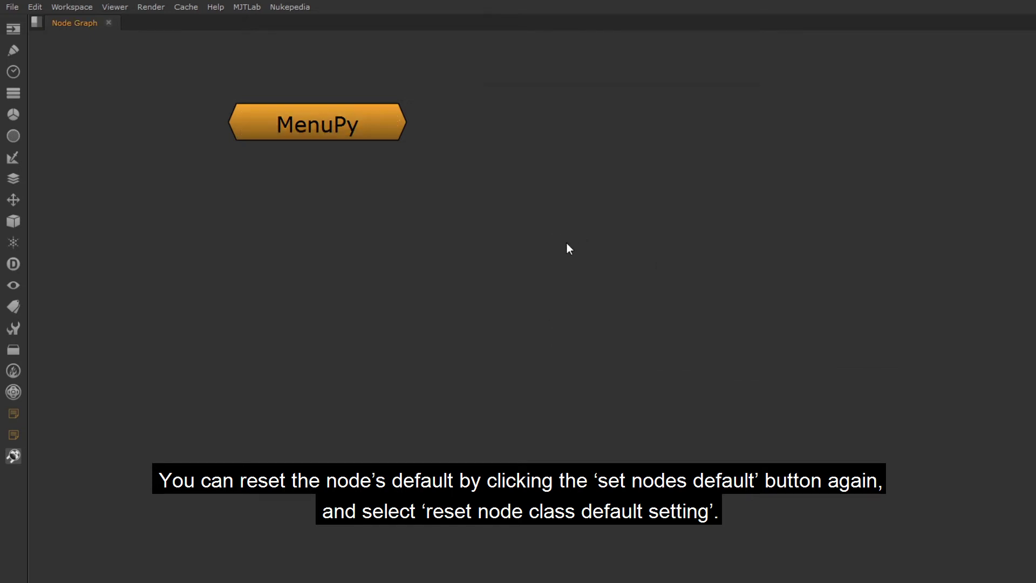
key(o)
click(190, 230)
click(233, 223)
click(411, 513)
key(Delete)
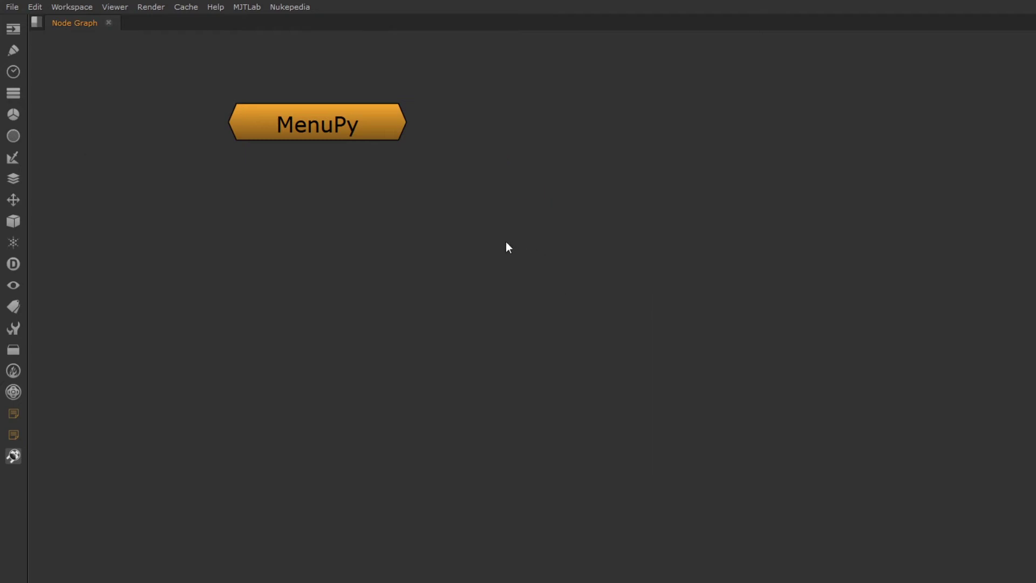
Step: Add a TimeOffset node and check its label and offset settings after the defaults reset
key(Tab)
text(timeoff)
key(Return)
click(261, 332)
click(222, 333)
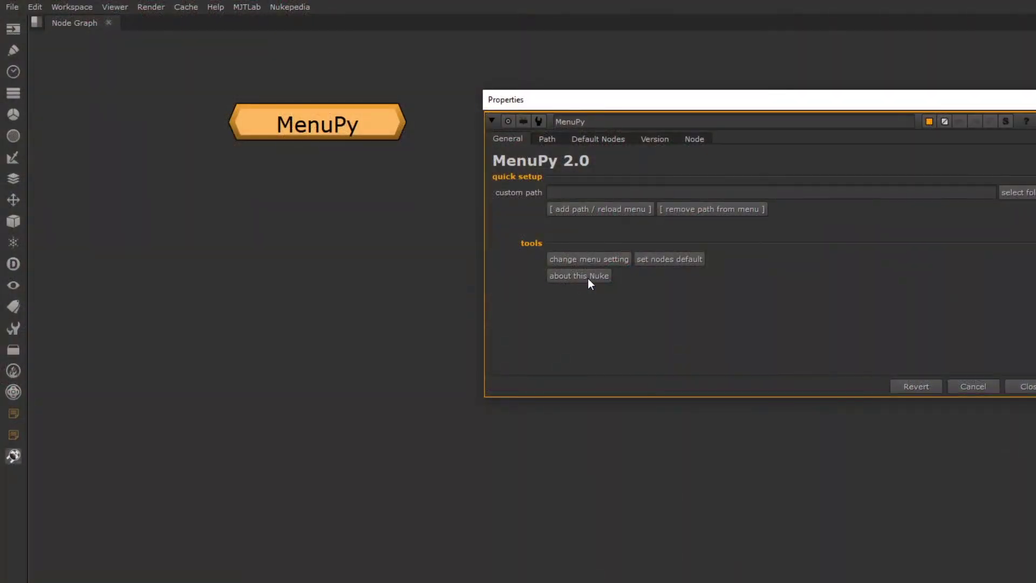
Step: Open the about this Nuke report from MenuPy, view its shortcut table, and search the page for ctrl+y
click(592, 277)
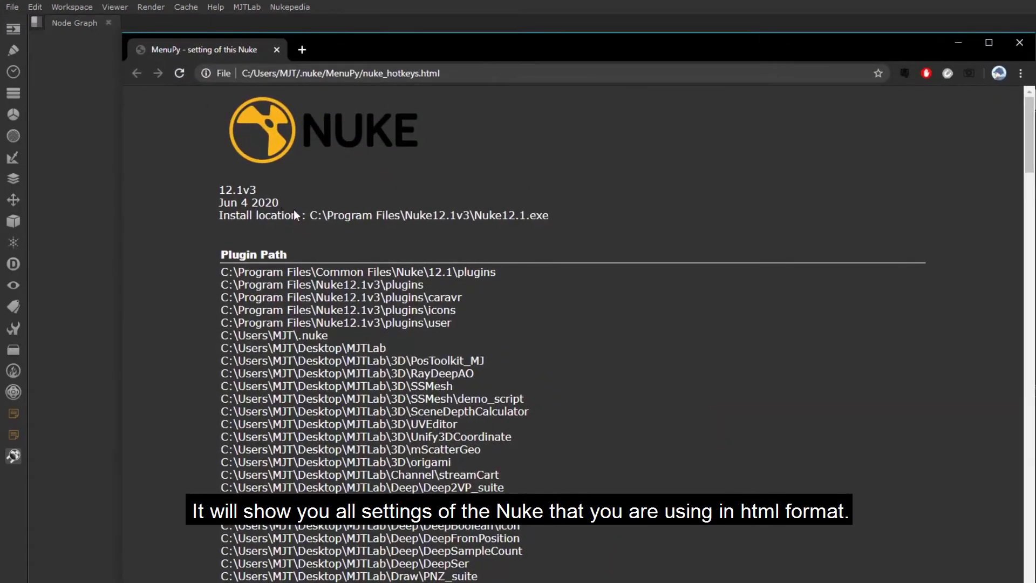
drag(1033, 150, 1032, 321)
key(ctrl+f)
text(ctrl+y)
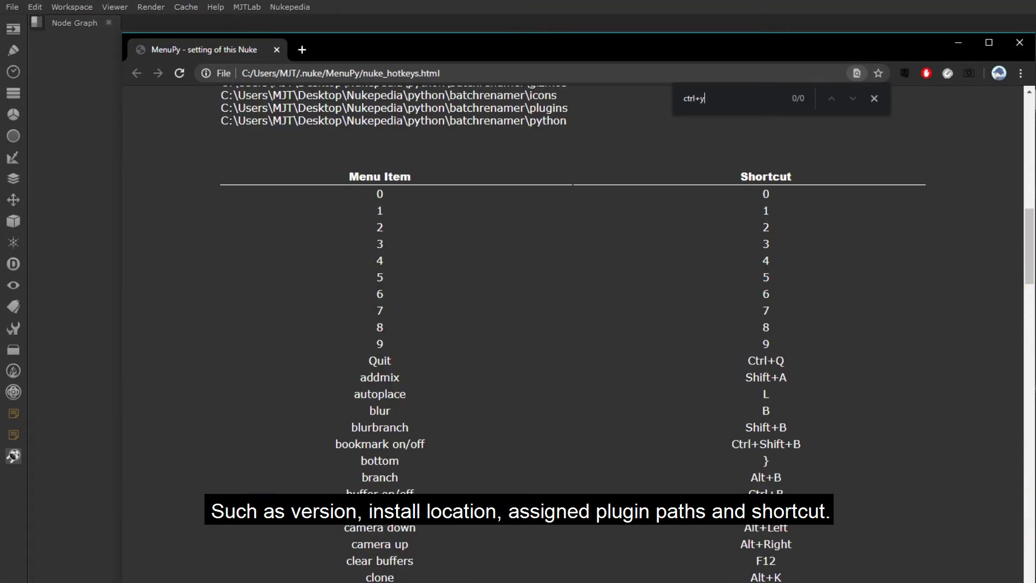
Step: Search the report for ctrl+d, highlight the matching shortcut row, and select the search text
key(BackSpace)
text(d)
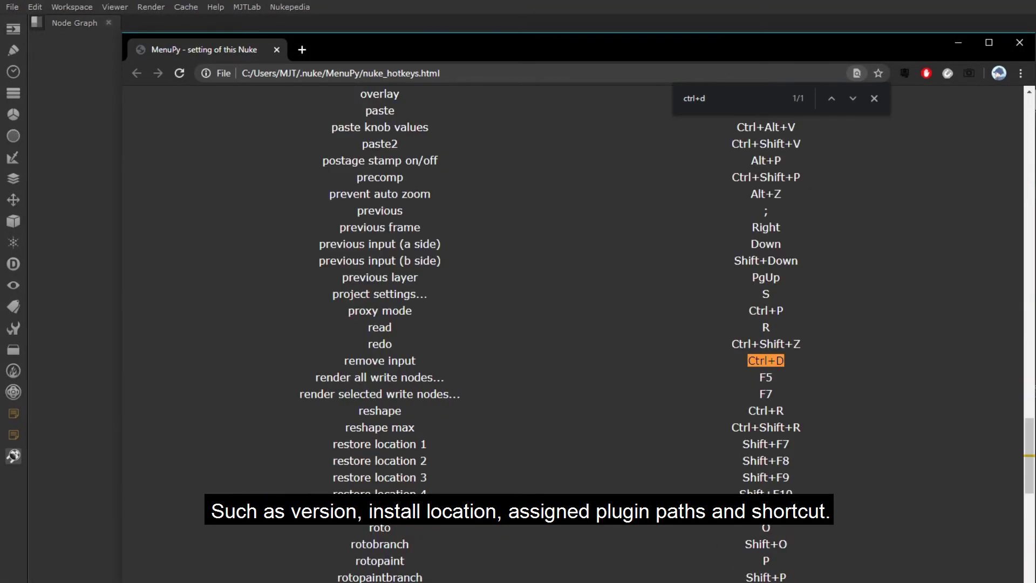
drag(343, 363, 805, 367)
click(816, 394)
drag(710, 98, 629, 98)
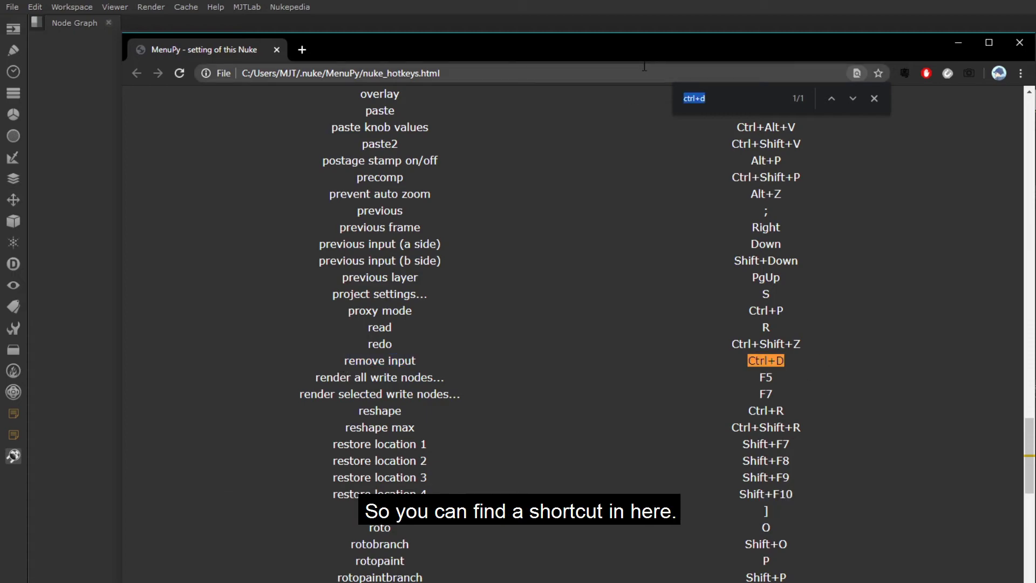
Step: Search the shortcut report for "connect" and jump to another match
text(connect)
click(834, 98)
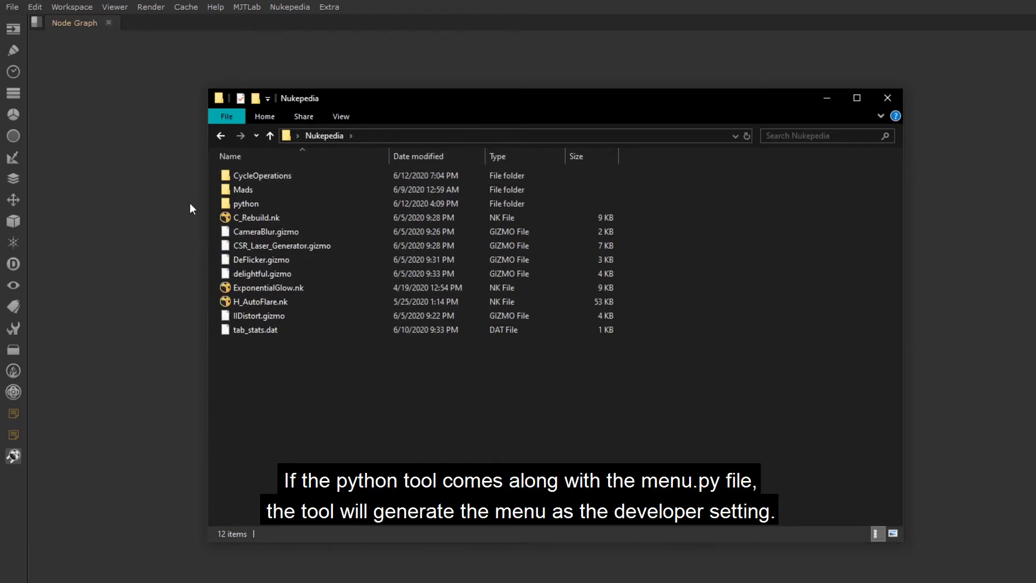
Step: Locate menu.py in the Nukepedia CycleOperations folder and check the Cycle Operations commands it adds to Nuke's Extra menu
double_click(271, 176)
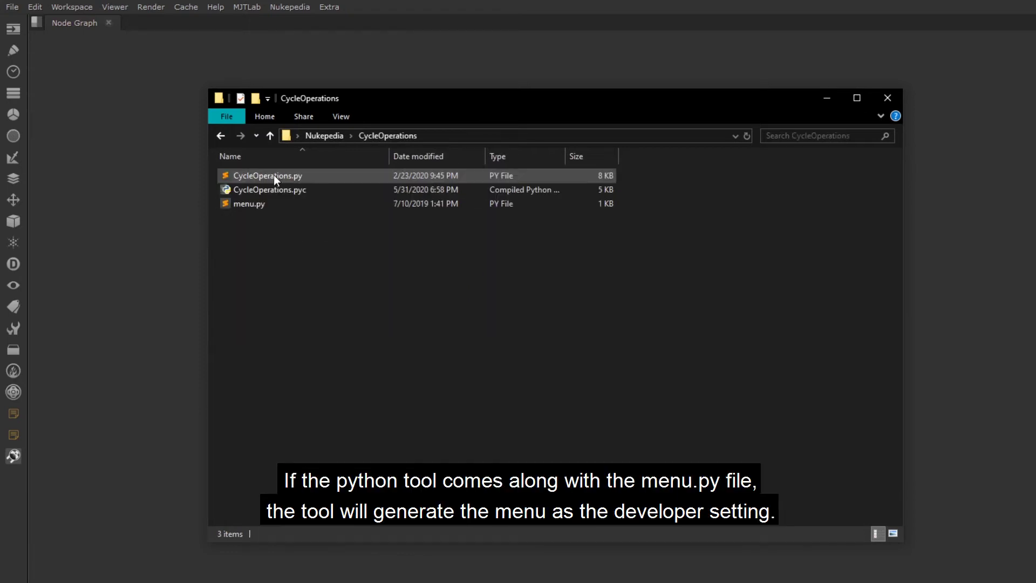
click(274, 205)
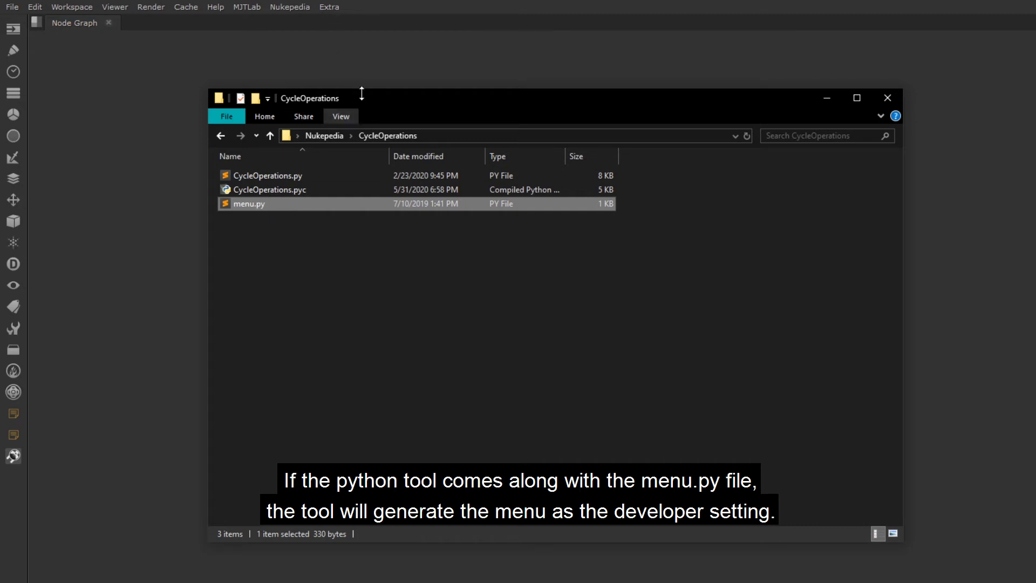
click(360, 66)
click(326, 6)
mouse_move(334, 22)
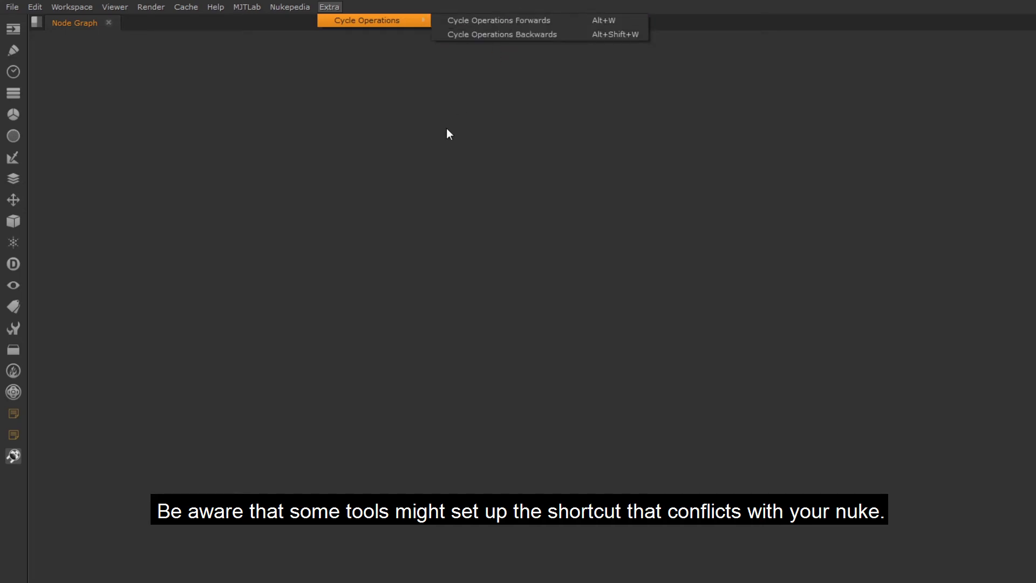
click(433, 175)
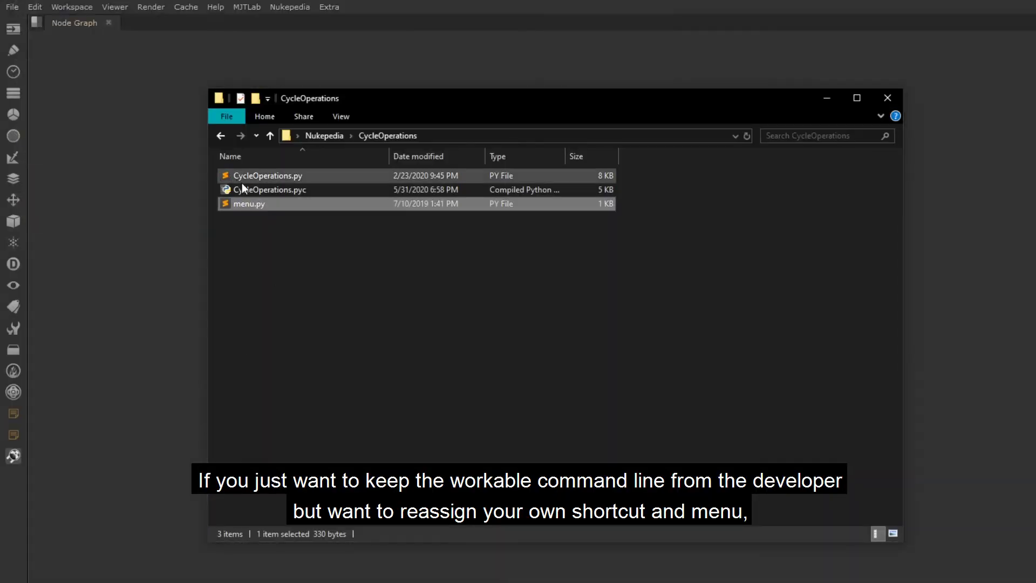
Step: Rename menu.py in the CycleOperations folder to anyname.py
right_drag(243, 204, 244, 205)
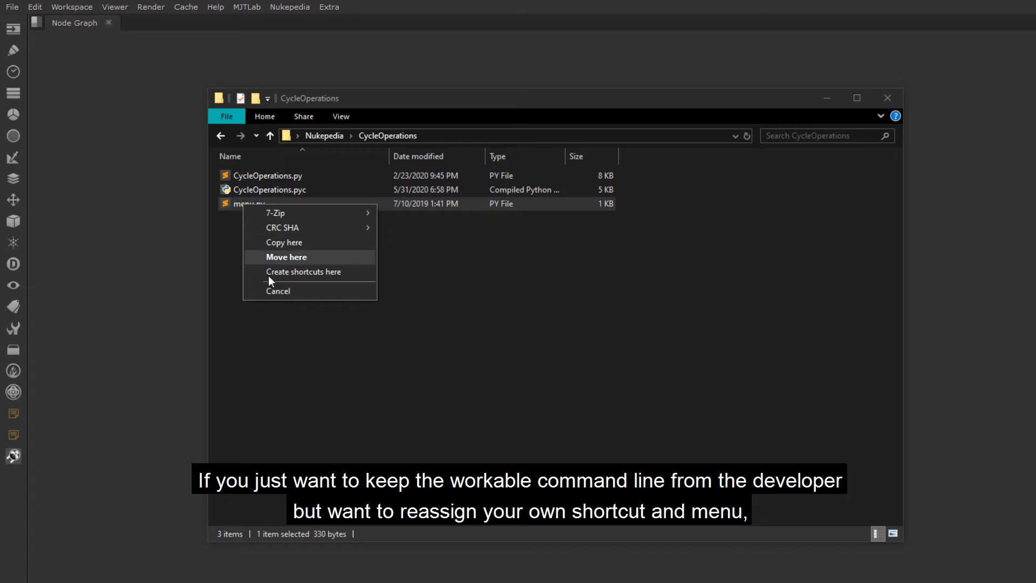
click(220, 259)
right_click(248, 206)
click(281, 484)
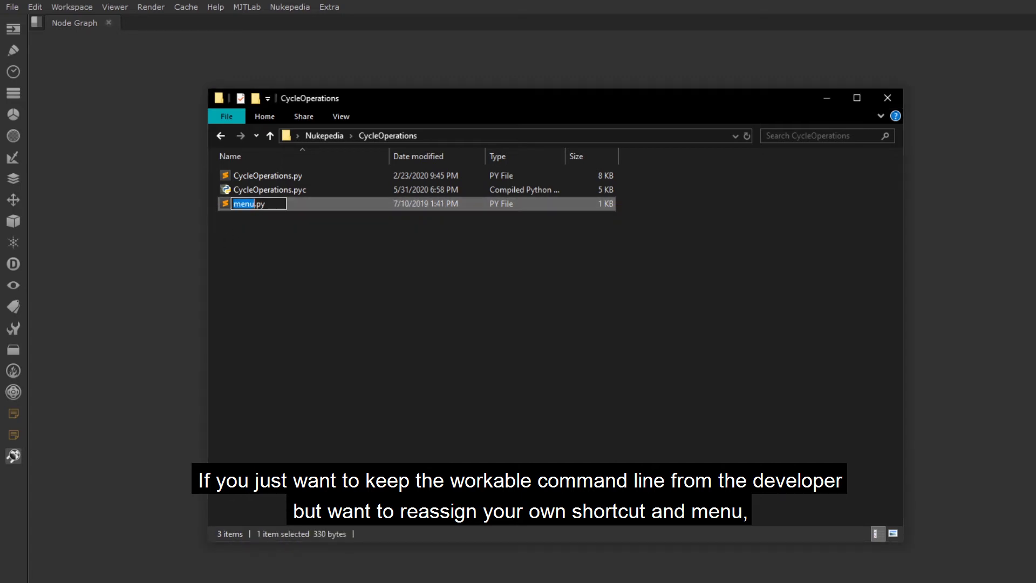
text(anyname)
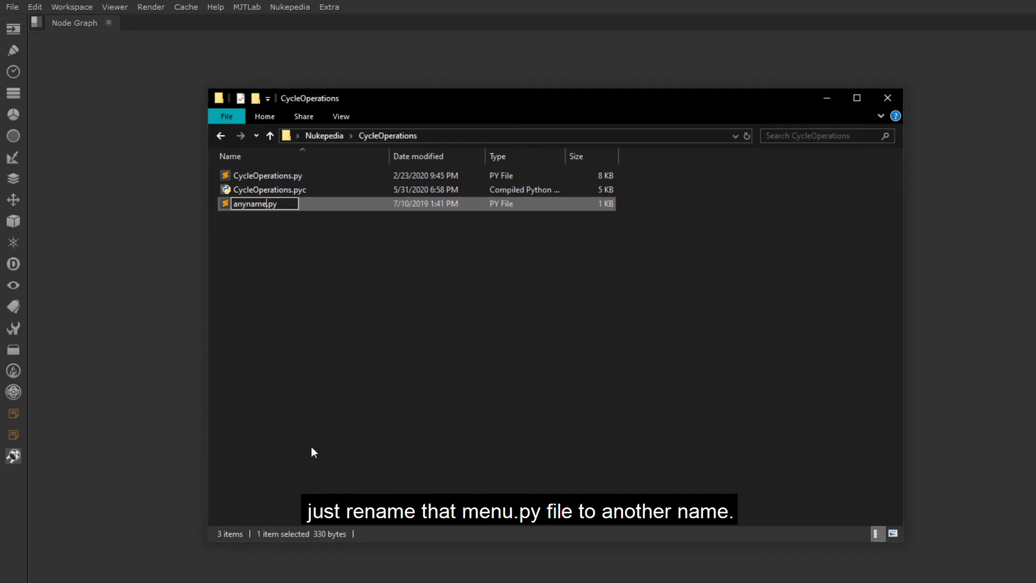
key(Return)
click(964, 292)
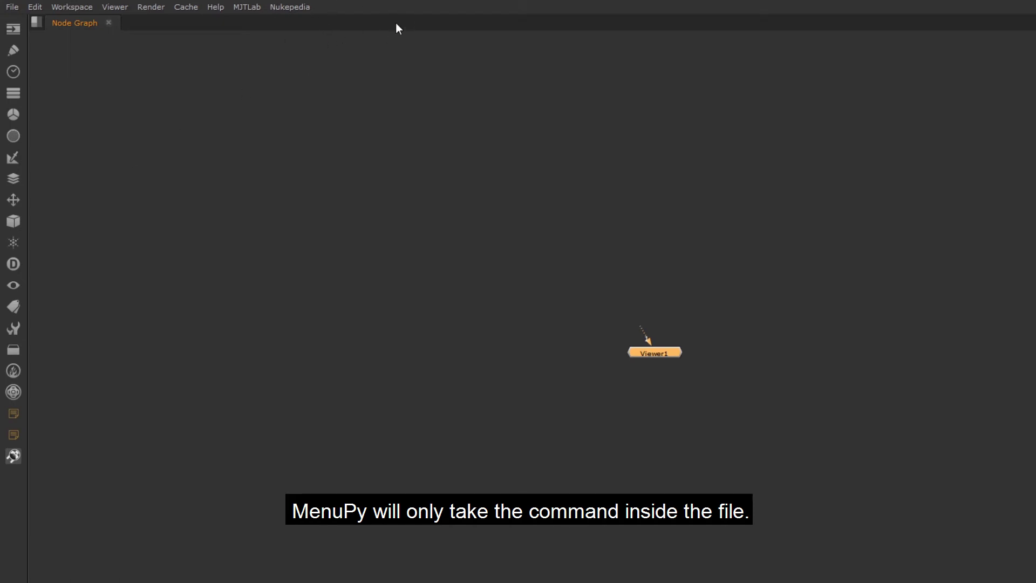
Step: Check the CycleOperations submenu and its commands in Nuke's Nukepedia menu
click(296, 6)
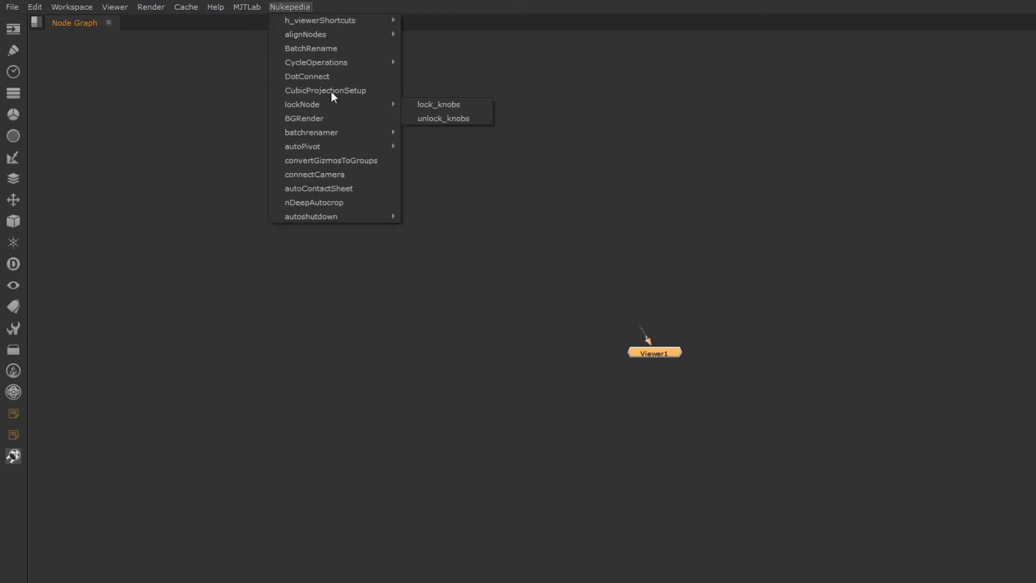
mouse_move(377, 62)
mouse_move(438, 62)
mouse_move(551, 62)
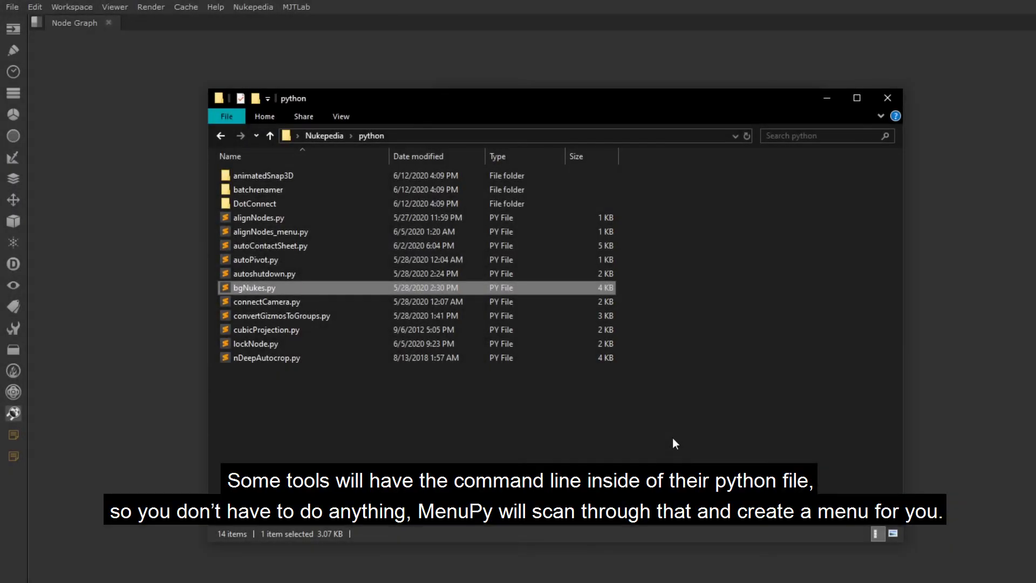
Step: Inspect the last lines of bgNukes.py in the python folder and look at the tools listed in Nuke's Nukepedia menu
double_click(263, 288)
scroll(648, 323, down, 20)
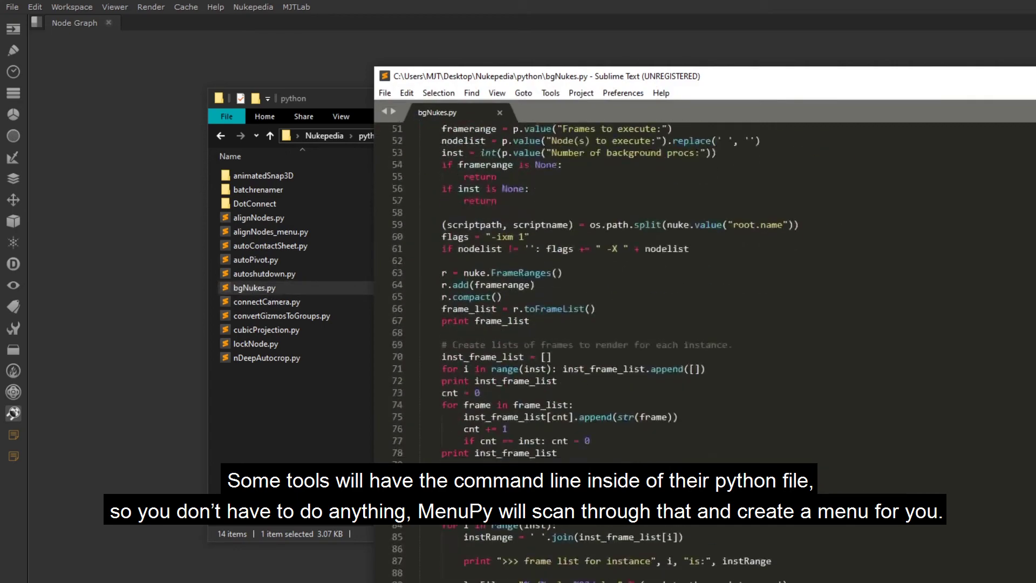
scroll(648, 324, down, 2)
drag(861, 431, 419, 362)
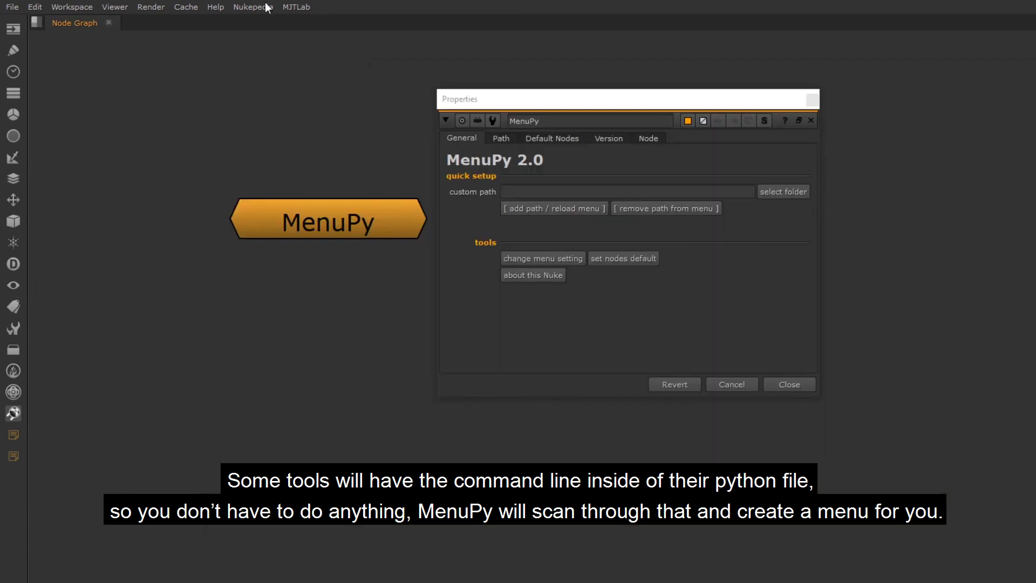
click(253, 7)
mouse_move(299, 129)
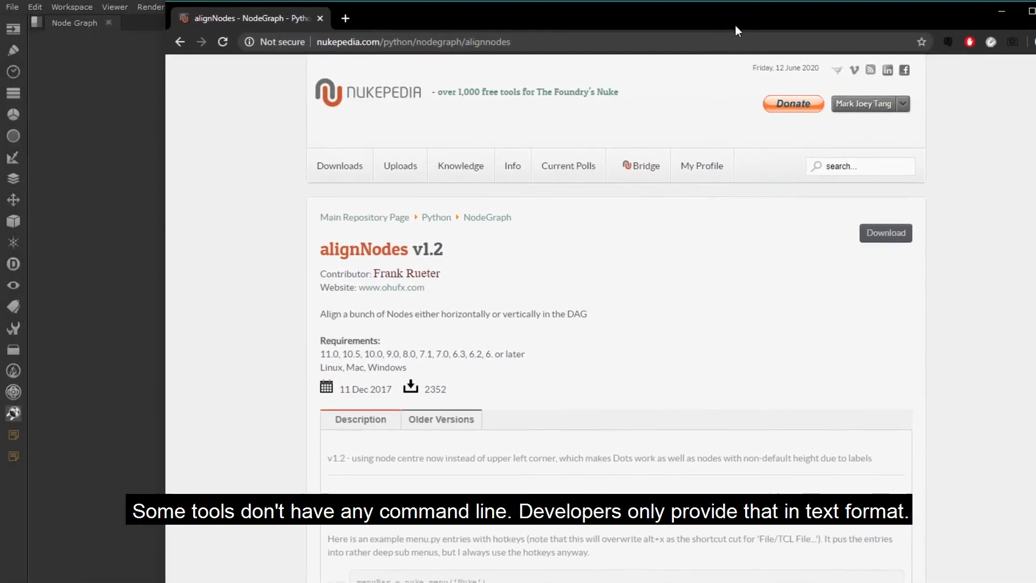
Step: Copy the example menu.py entries with hotkeys from the alignNodes page on Nukepedia
drag(736, 25, 726, 31)
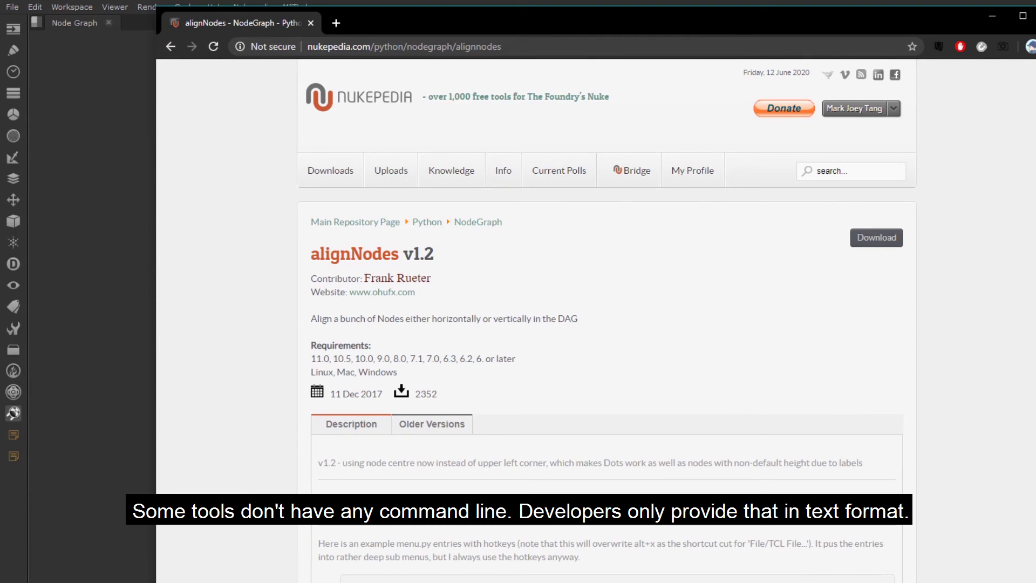
scroll(395, 376, down, 5)
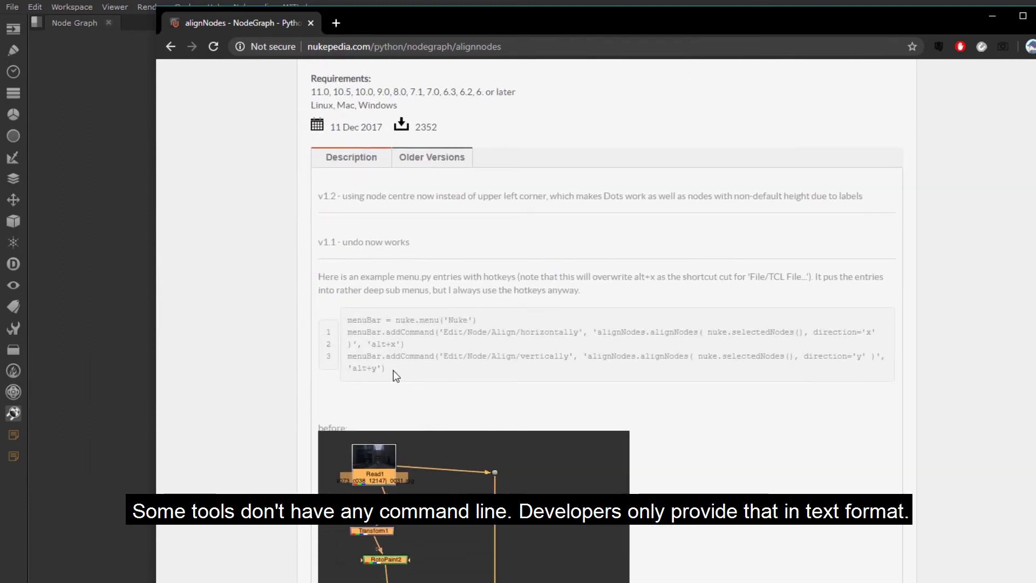
drag(396, 376, 343, 325)
right_click(372, 327)
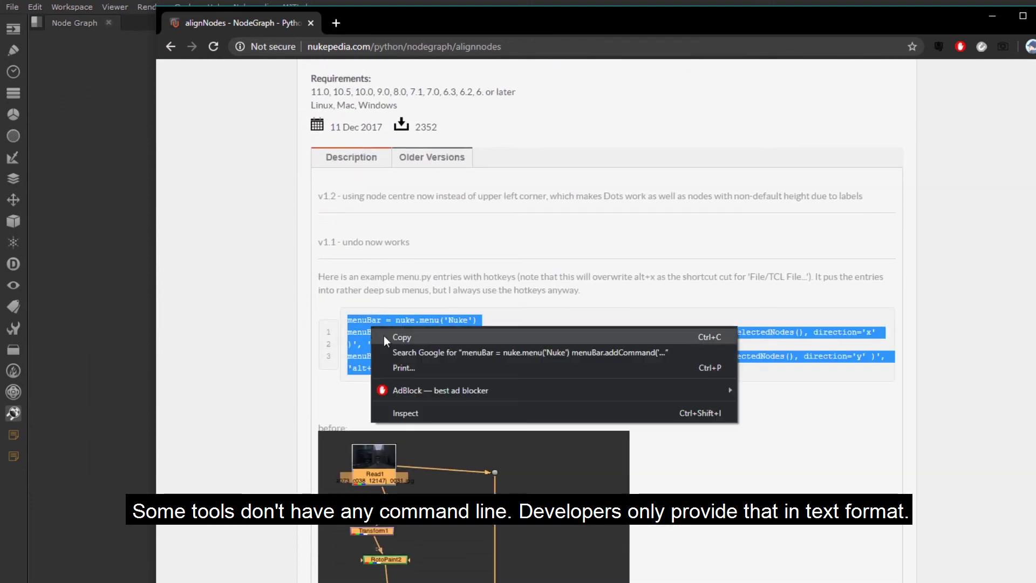
click(401, 338)
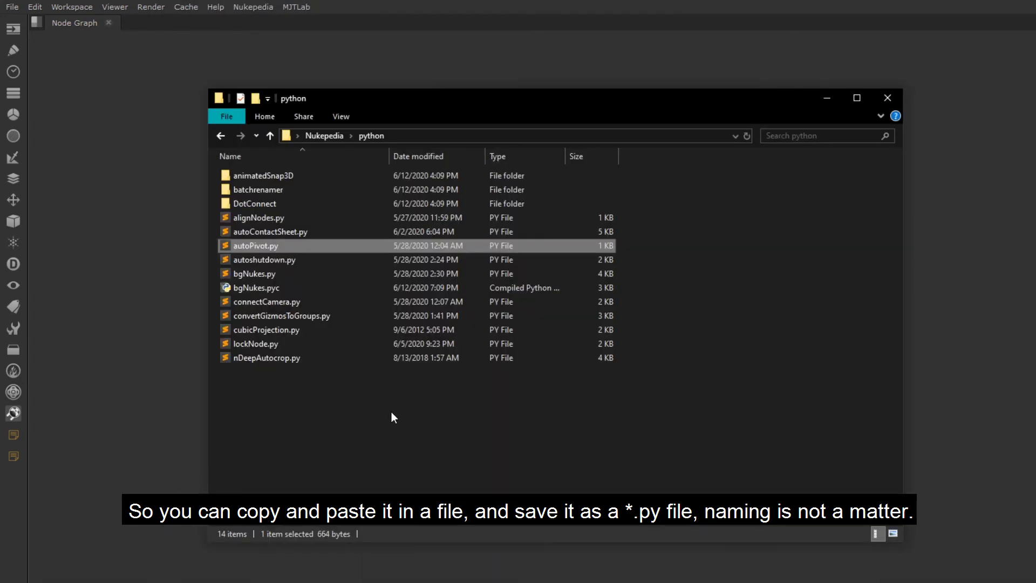
Step: Create a text document named tools in the Nukepedia python folder
right_click(344, 410)
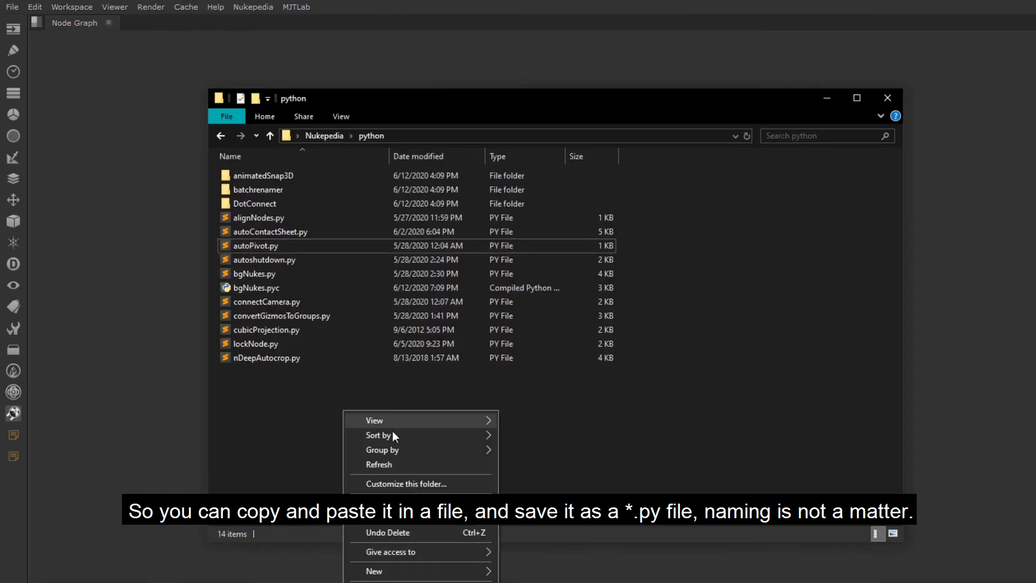
mouse_move(480, 573)
click(545, 555)
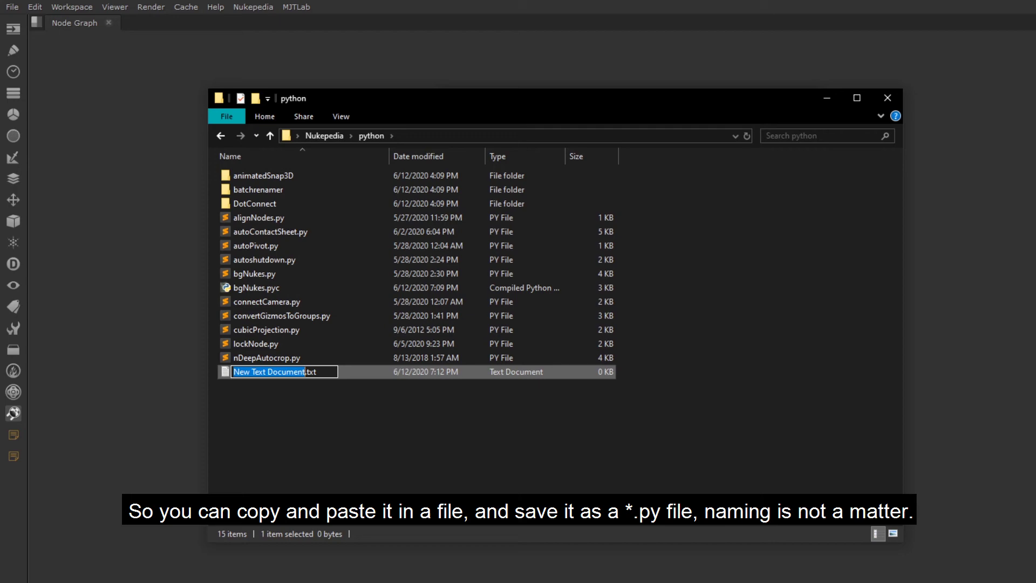
text(tools)
key(Return)
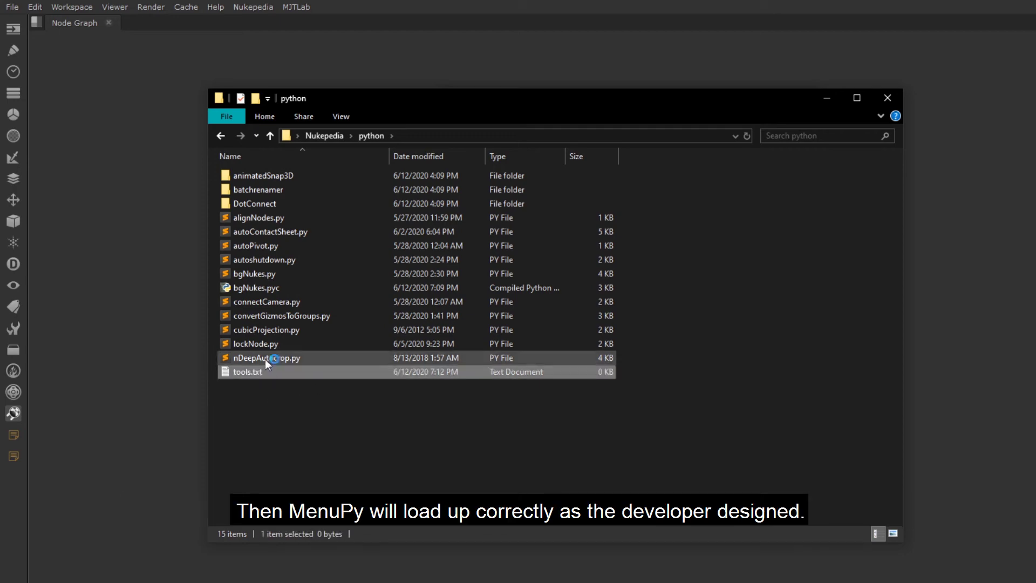
Step: Paste the copied alignNodes menu commands into tools.txt, save the file, and close it
double_click(253, 371)
right_click(442, 227)
click(500, 292)
key(ctrl+s)
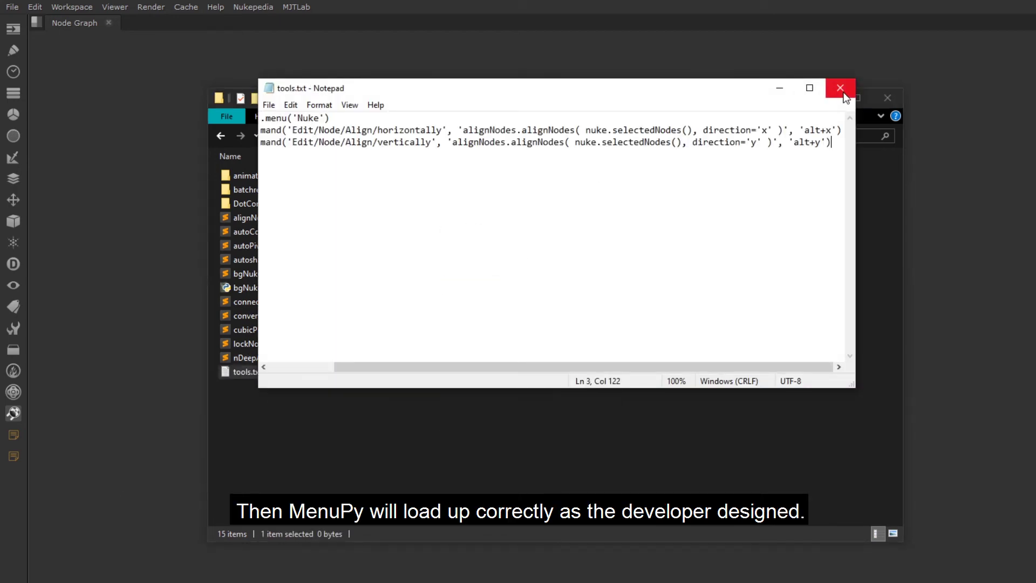
click(840, 88)
Step: Rename tools.txt to tools.py and accept the extension change
right_click(259, 369)
click(316, 338)
key(End)
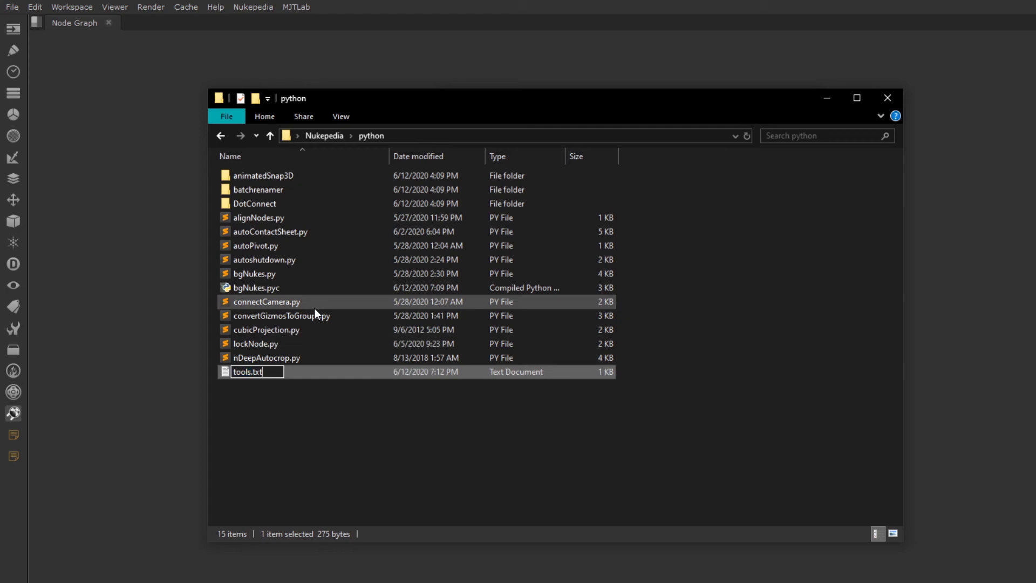
key(BackSpace)
key(BackSpace)
key(BackSpace)
text(py)
key(Return)
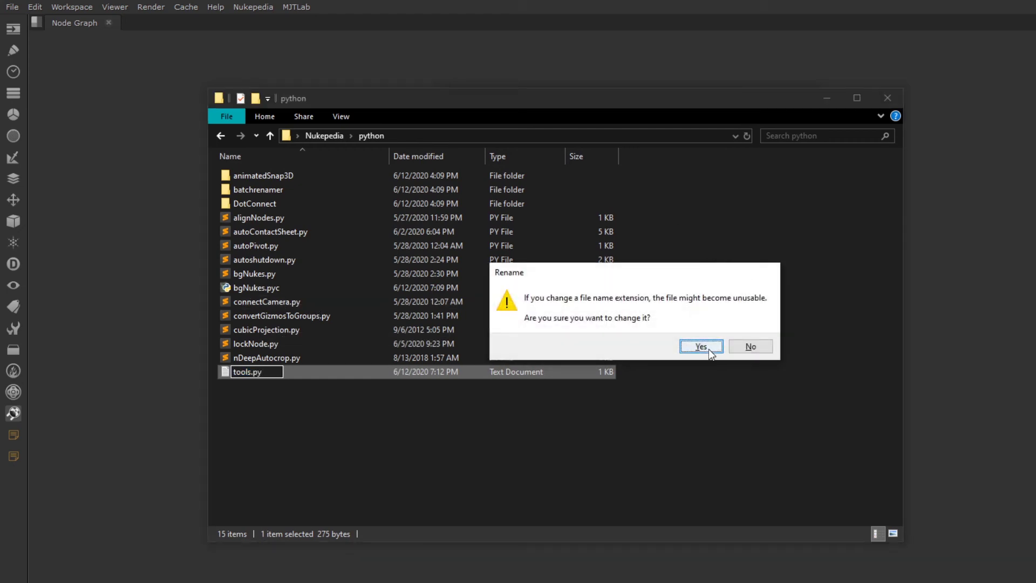
click(693, 347)
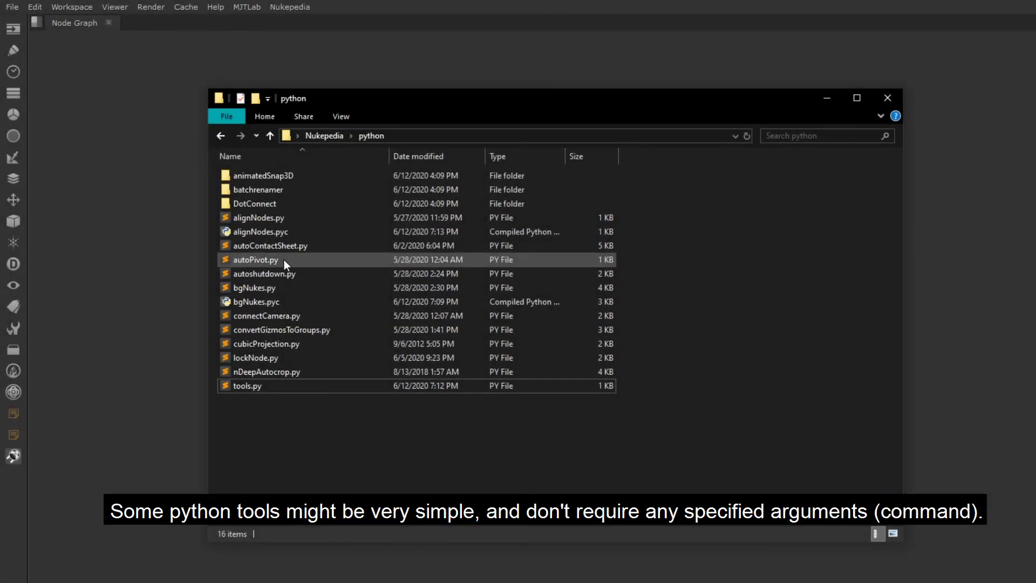
Step: Read the functions defined in autoPivot.py, close the open scripts, and check the autoPivot submenu in Nuke's Nukepedia menu
double_click(284, 260)
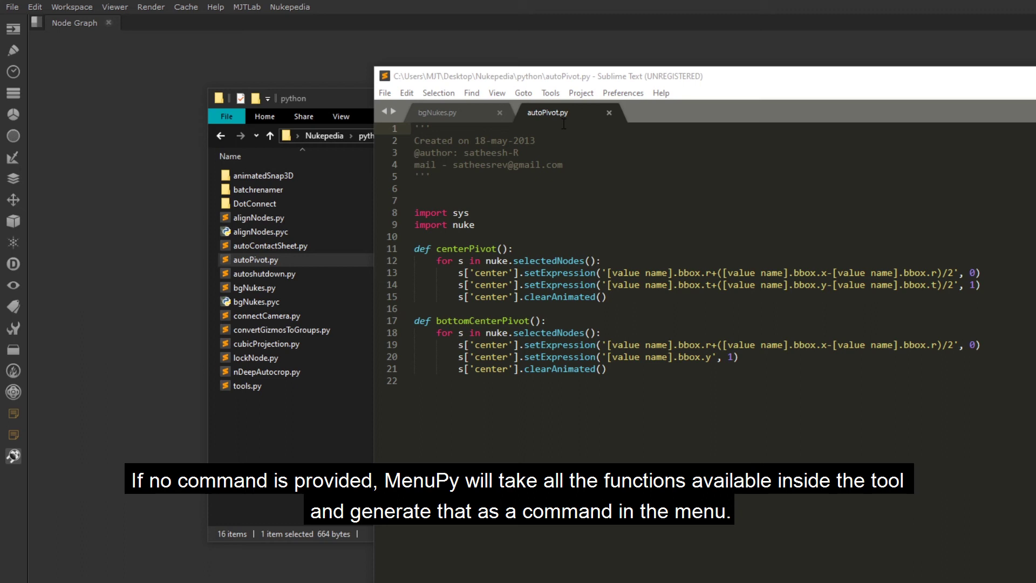
key(ctrl+w)
key(ctrl+w)
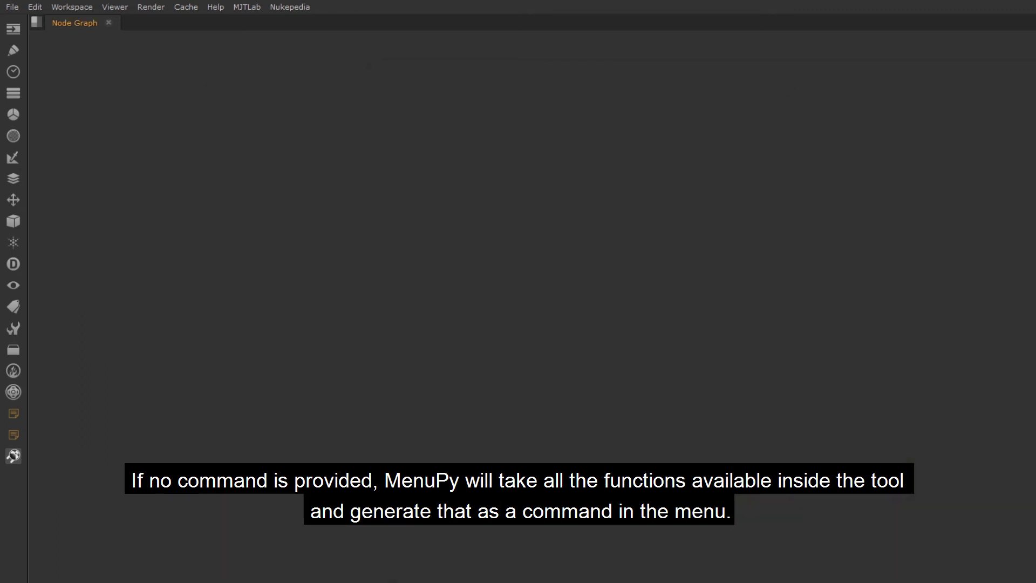
click(292, 7)
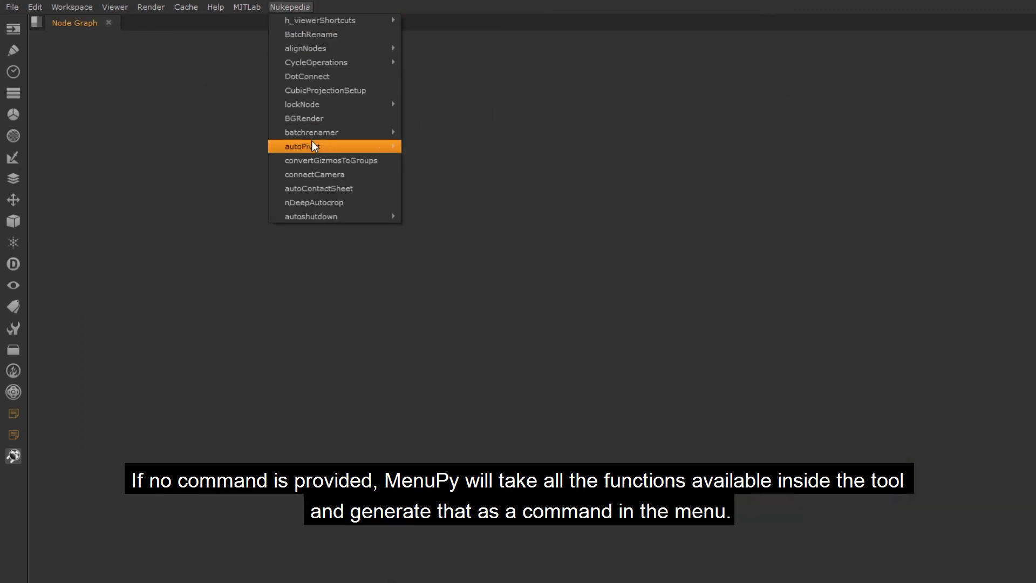
mouse_move(352, 147)
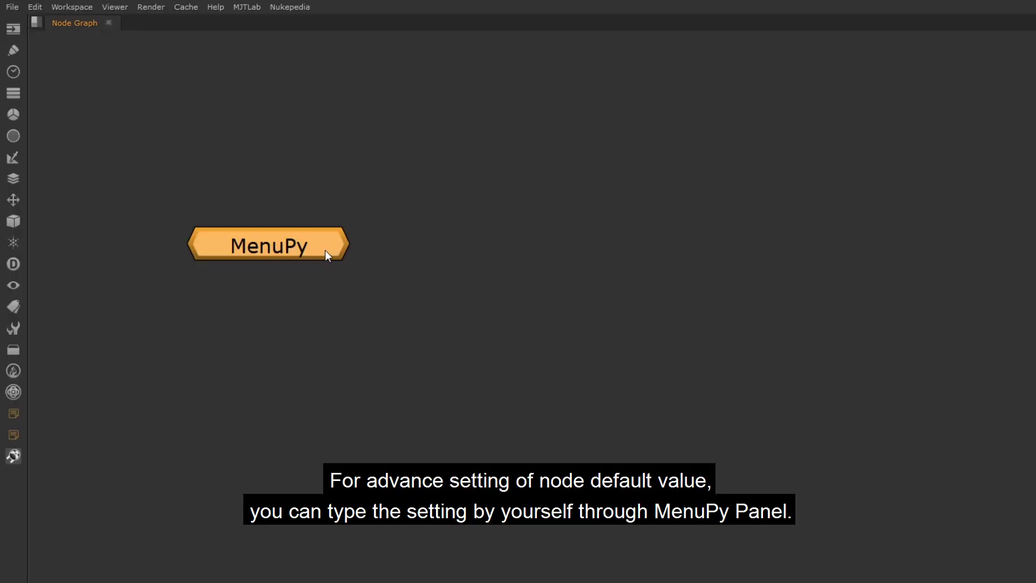
Step: Add a line to the MenuPy node's Default Nodes settings with the key Grade.white
double_click(325, 250)
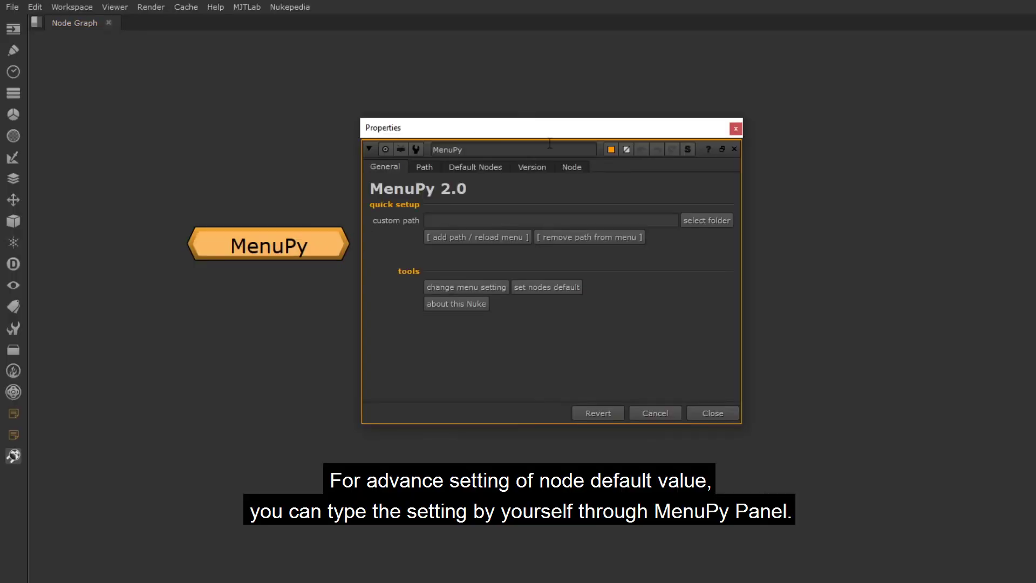
drag(572, 129, 713, 105)
click(629, 143)
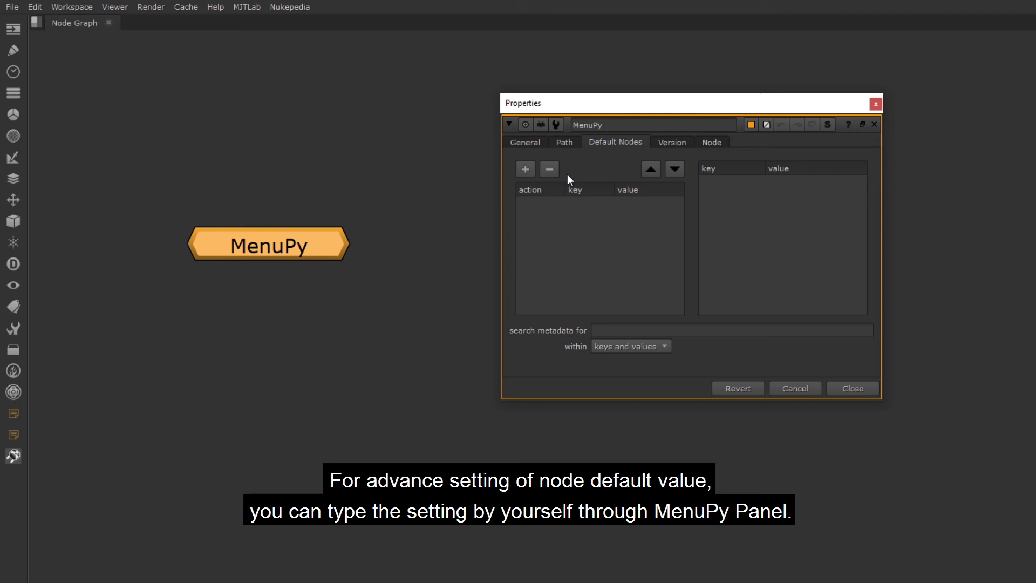
click(525, 170)
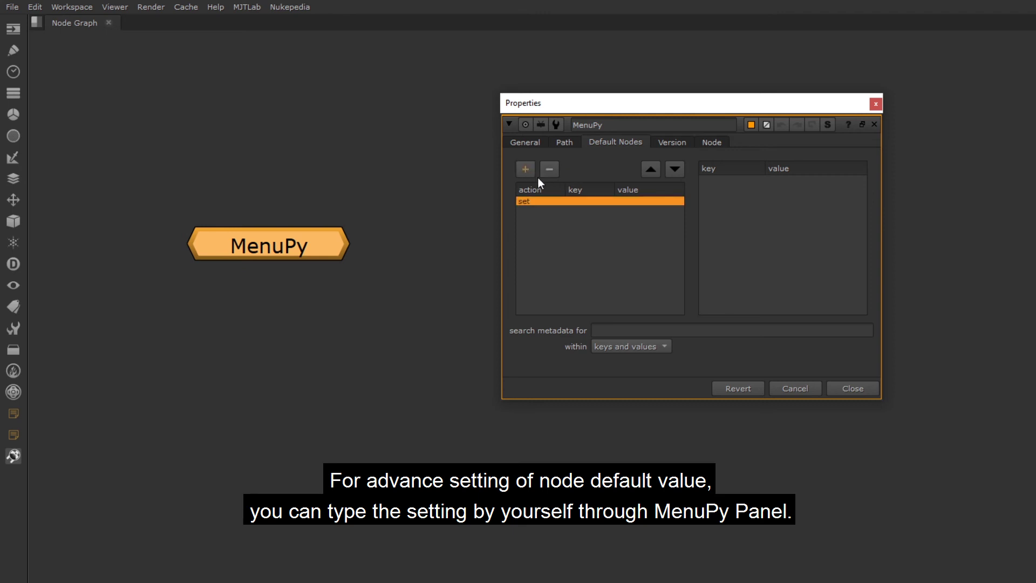
double_click(567, 201)
click(629, 392)
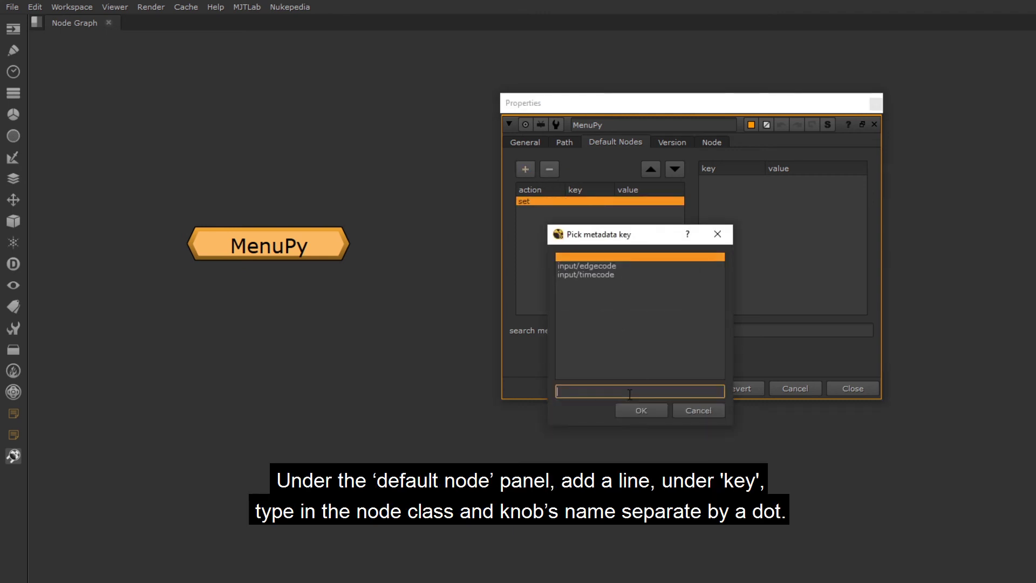
text(Gr)
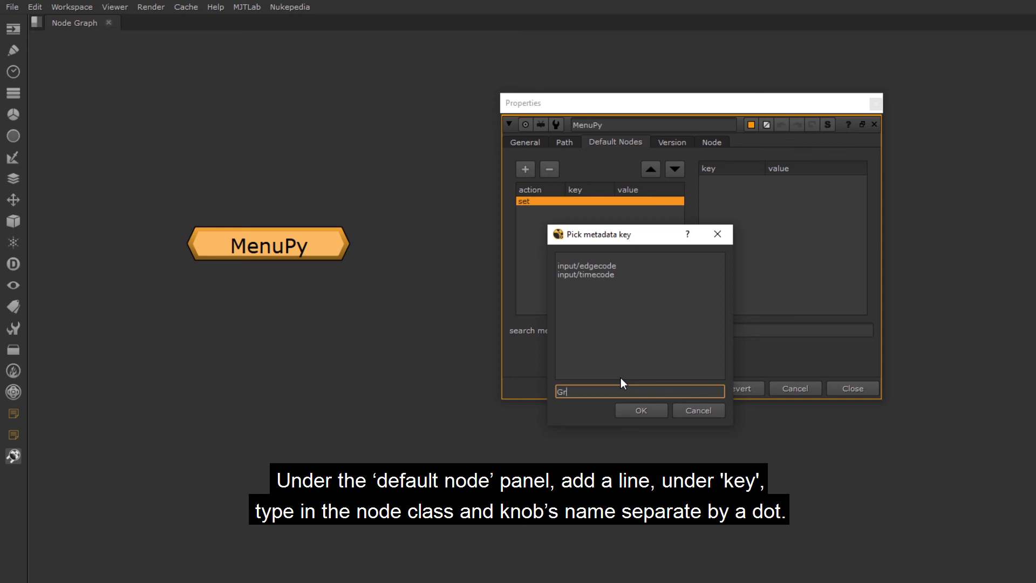
text(ade.white)
click(654, 410)
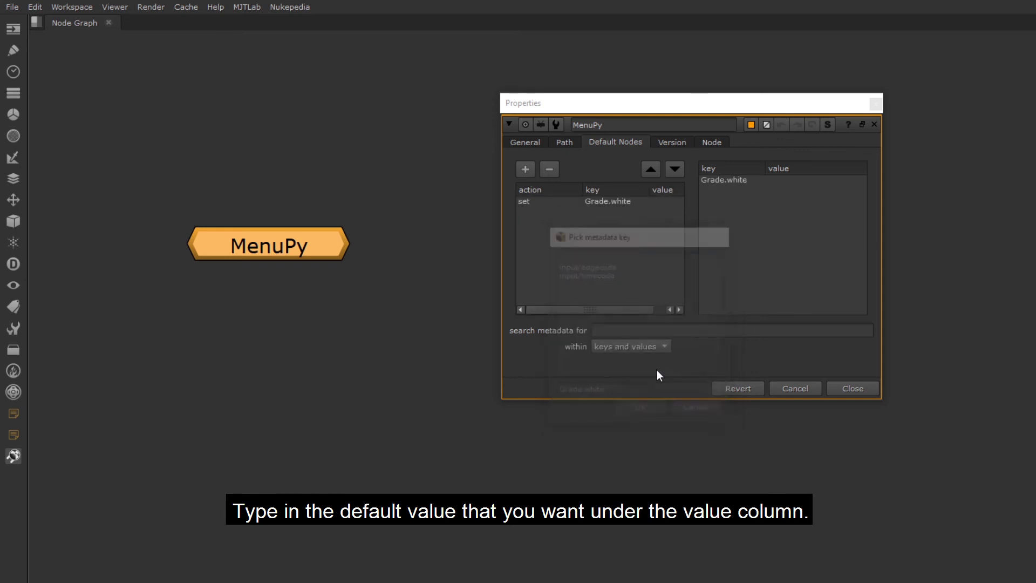
Step: Set the default value of the Grade.white entry to 0.5
double_click(666, 201)
text(0.5)
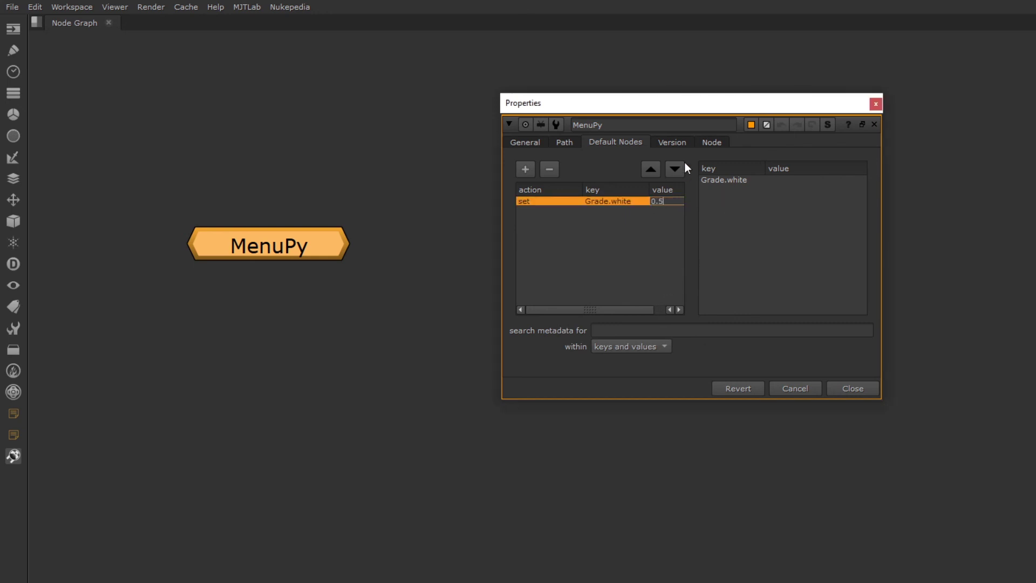
key(Return)
Step: Add a Grade node and highlight its gain value to check the new default
click(338, 321)
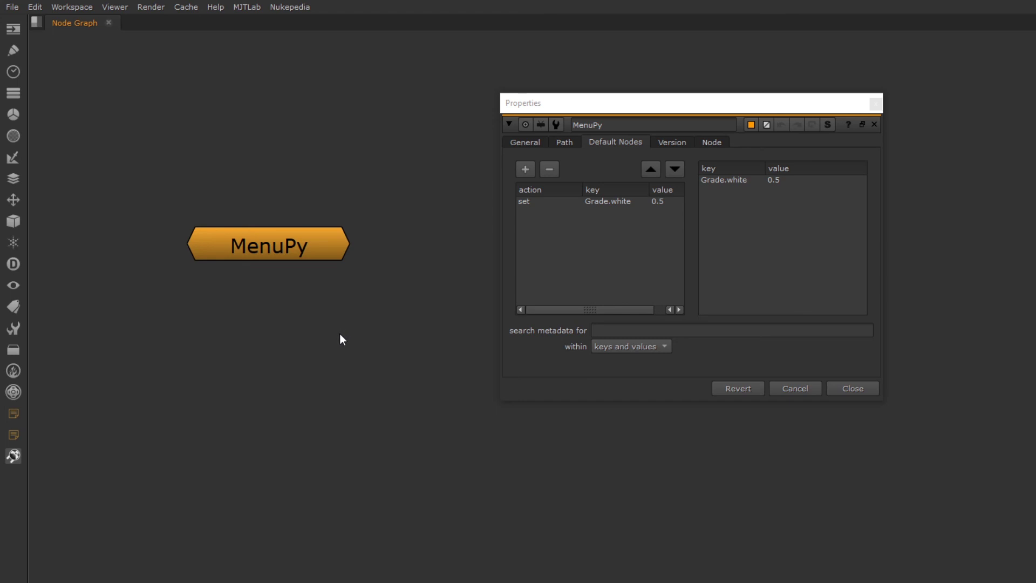
key(g)
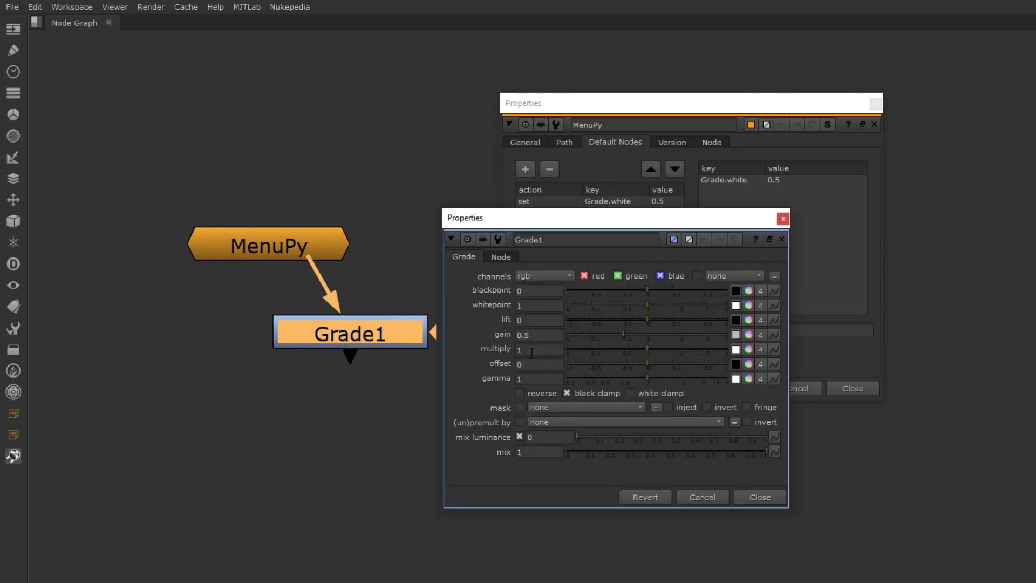
drag(538, 335, 480, 334)
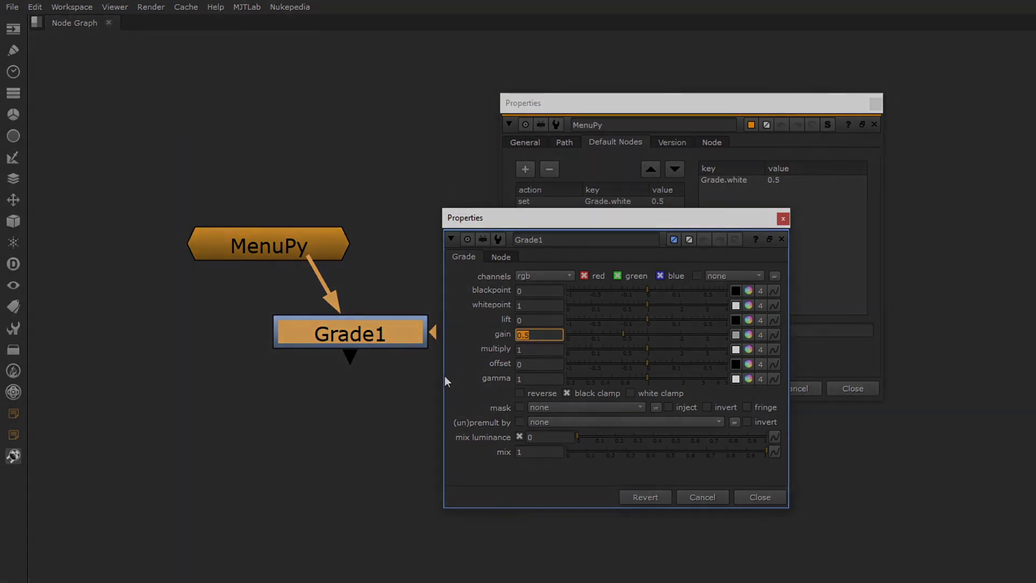